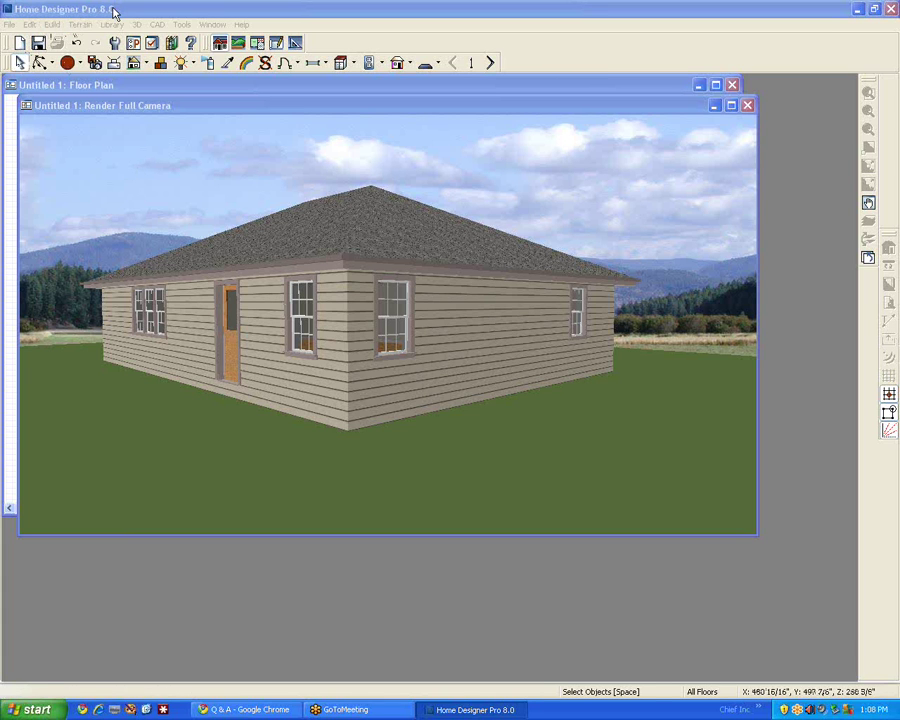
# Move the Render Full Camera window down and right to reveal the Floor Plan window.
pyautogui.moveTo(273, 110)
pyautogui.mouseDown()
pyautogui.moveTo(341, 268)
pyautogui.moveTo(314, 402)
pyautogui.moveTo(326, 378)
pyautogui.moveTo(295, 181)
pyautogui.moveTo(303, 176)
pyautogui.mouseUp()
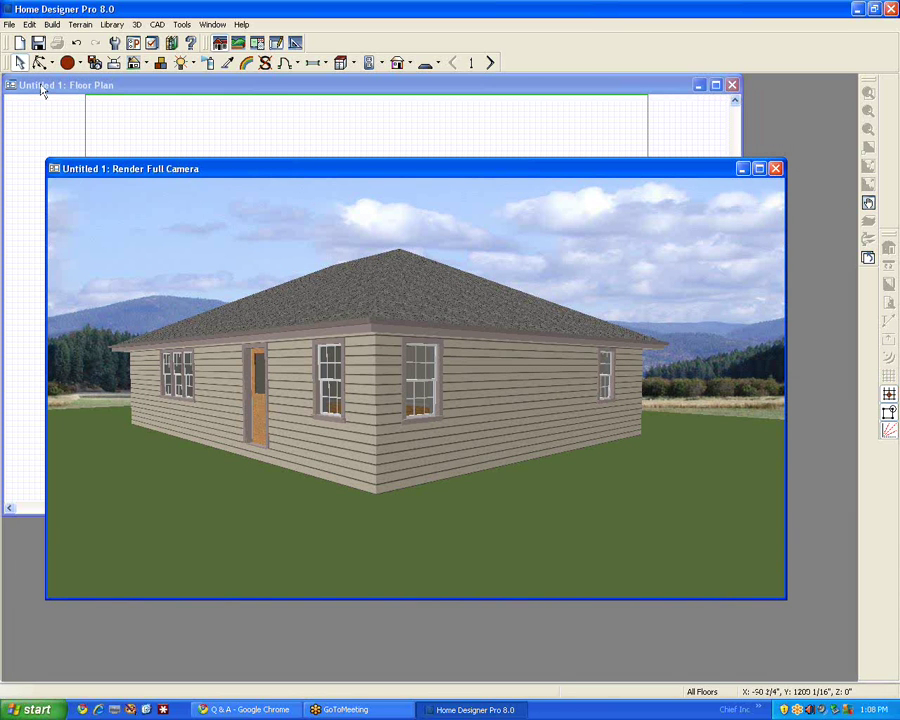
# Create a new blank layout document, Untitled 2: Layout, from the File menu.
pyautogui.click(12, 26)
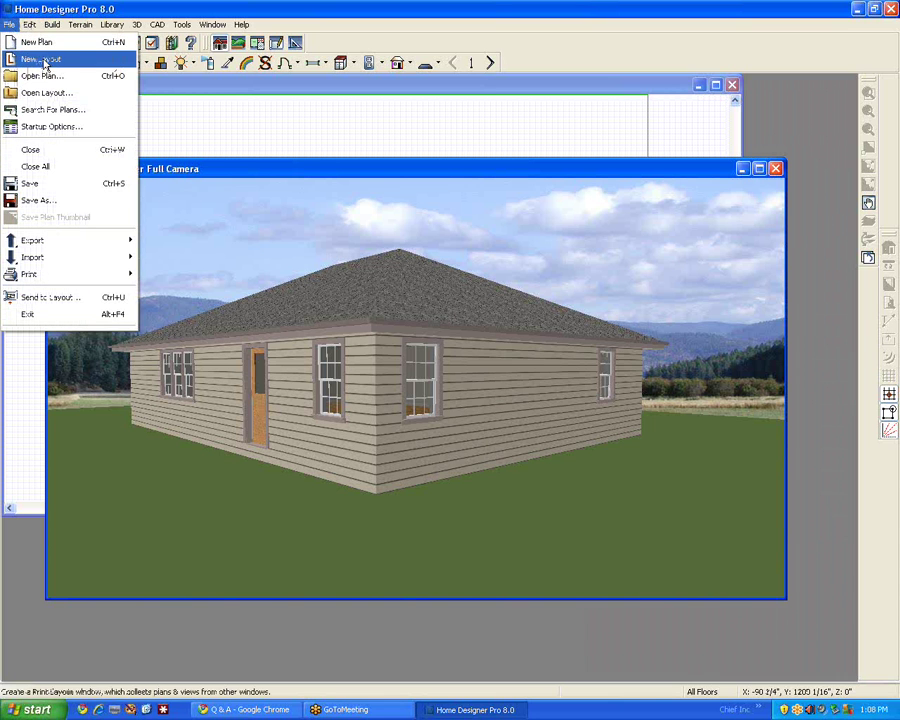
pyautogui.click(42, 60)
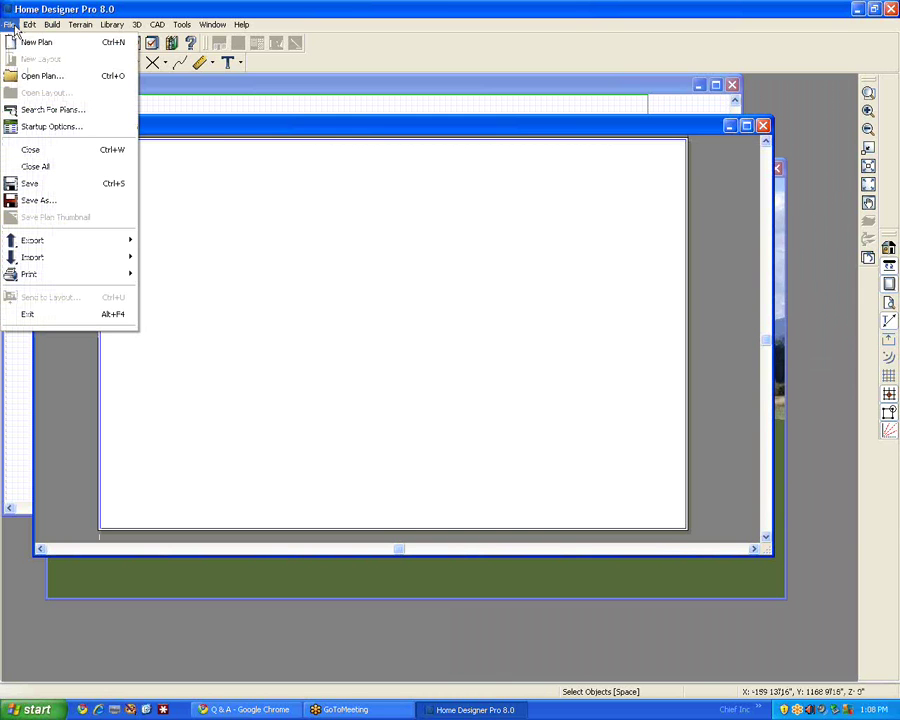
# Open the layout's Page Setup and bring up its printer selection.
pyautogui.moveTo(46, 275)
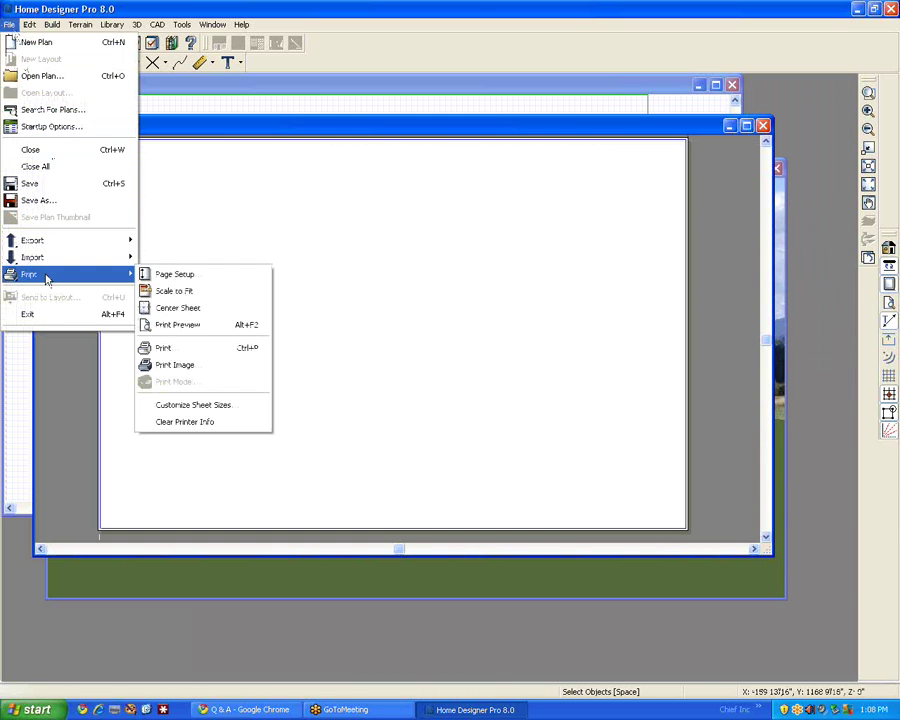
pyautogui.click(200, 282)
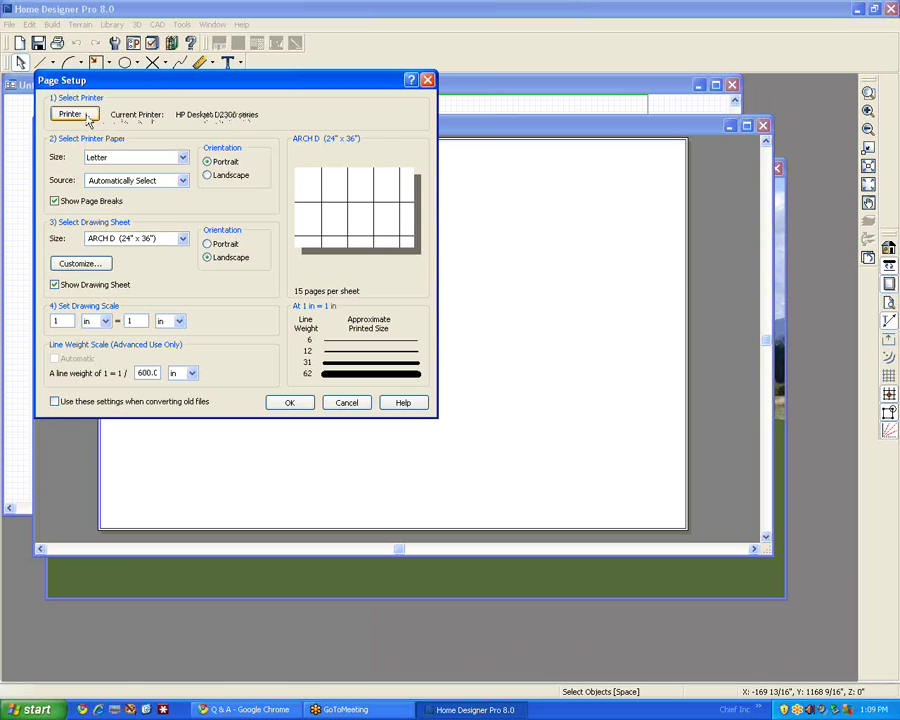
pyautogui.click(88, 117)
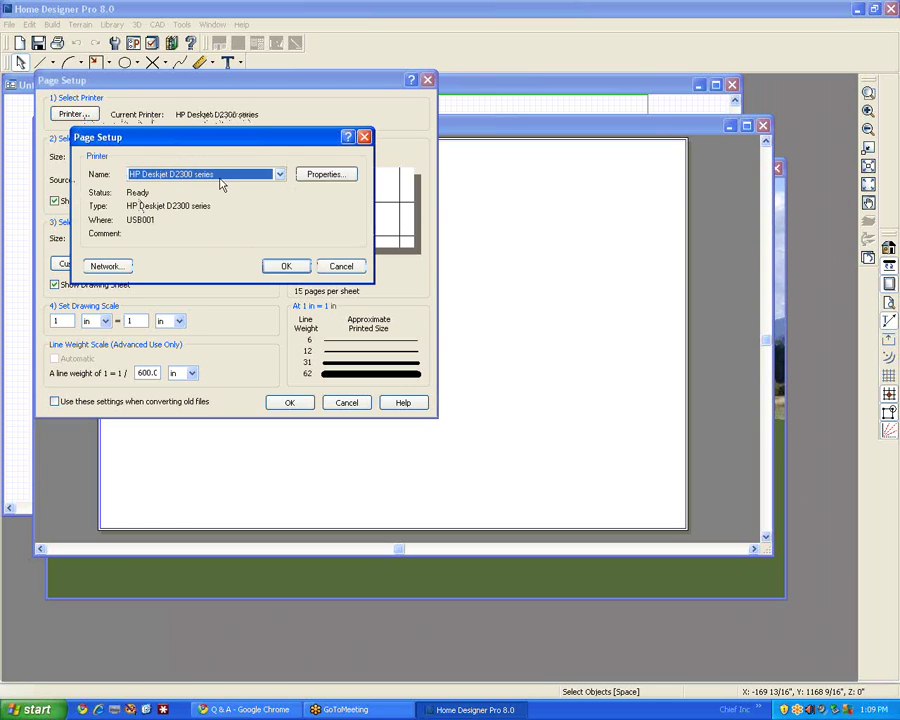
# Select CutePDF Writer as the printer in place of the HP Deskjet.
pyautogui.click(280, 175)
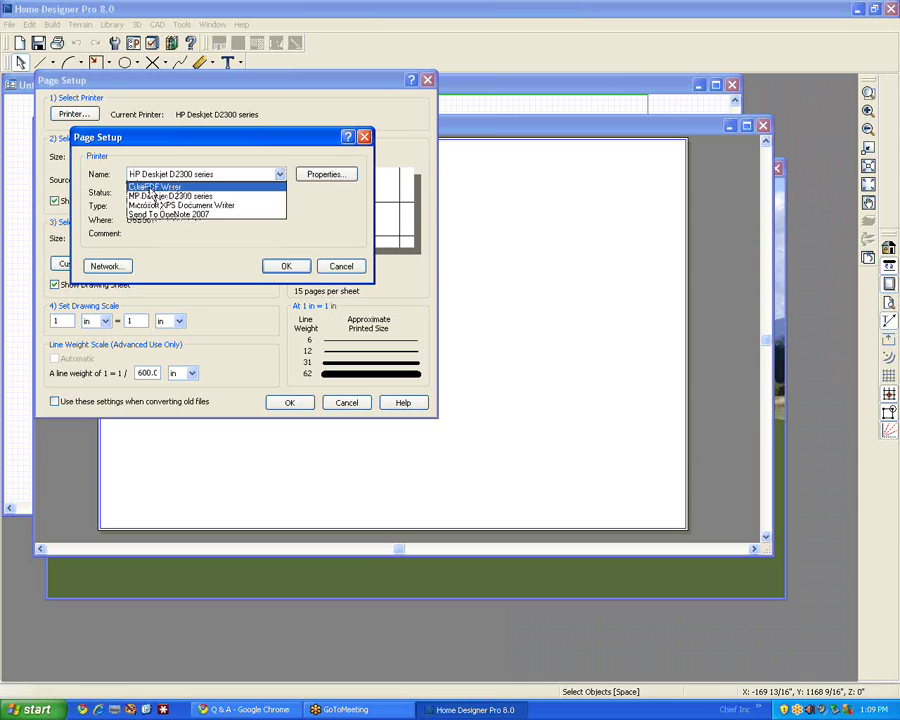
pyautogui.click(151, 188)
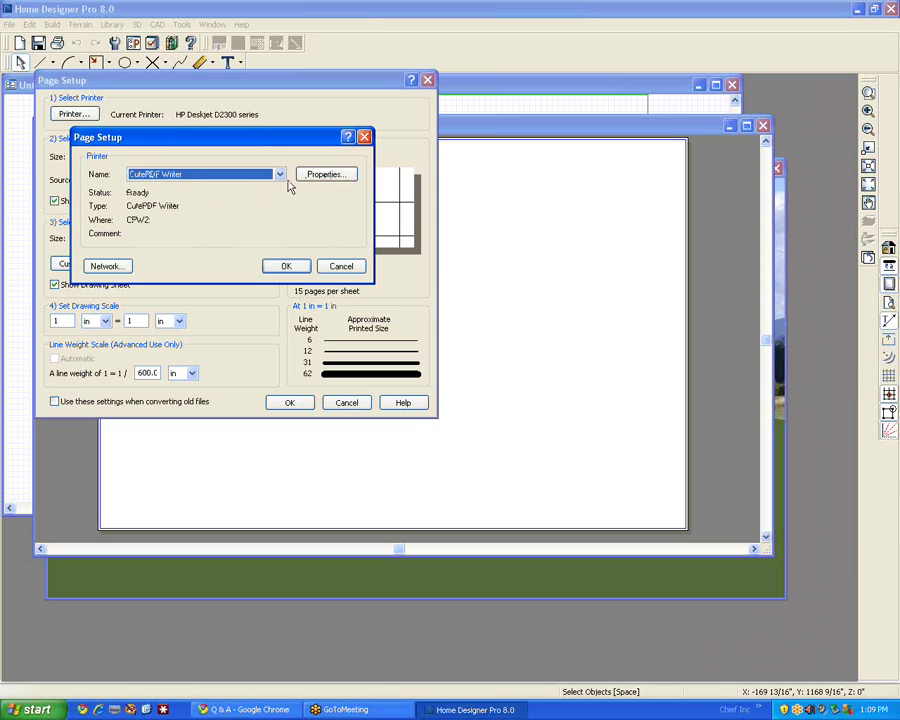
# Set CutePDF Writer's document orientation to Landscape.
pyautogui.click(329, 176)
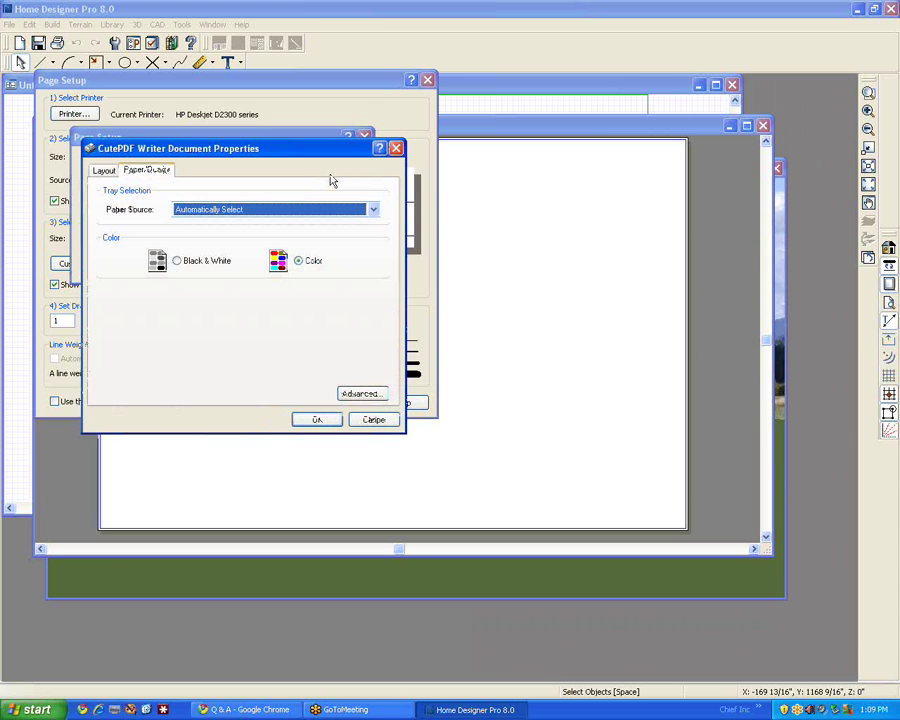
pyautogui.click(360, 421)
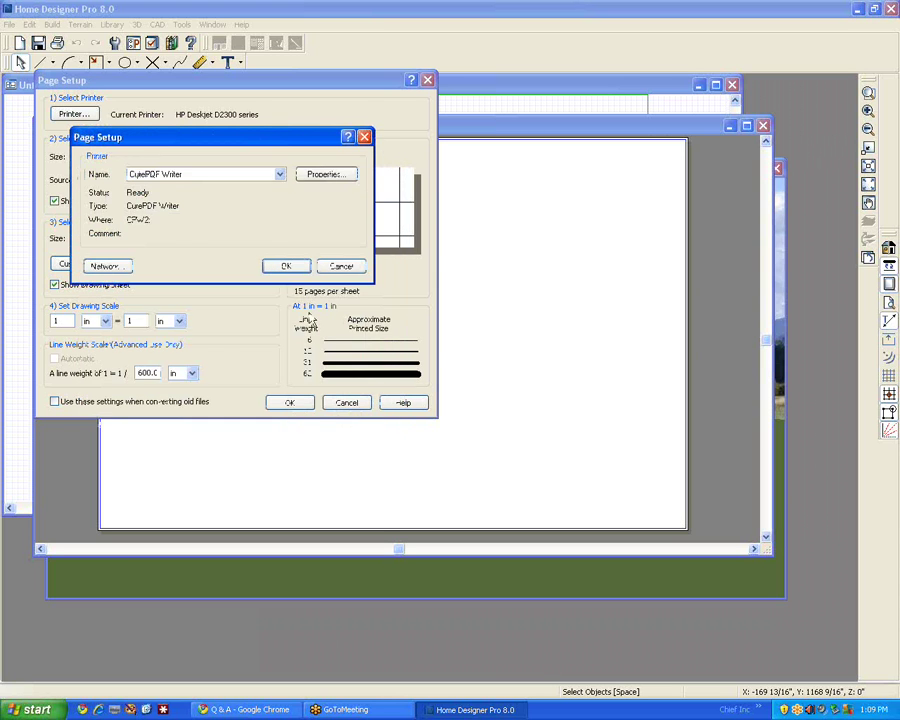
pyautogui.click(327, 175)
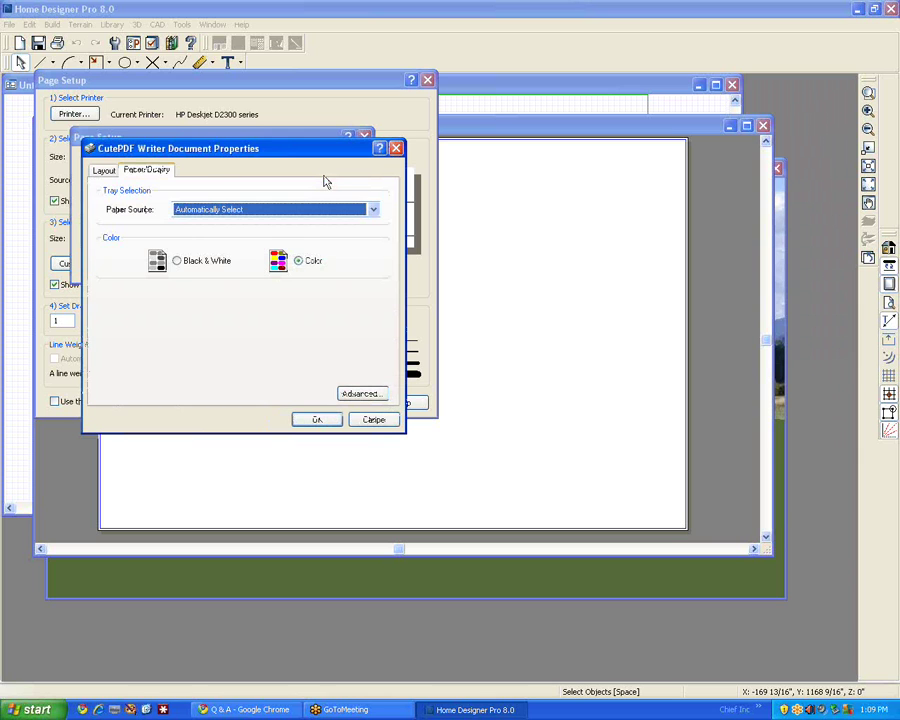
pyautogui.click(105, 174)
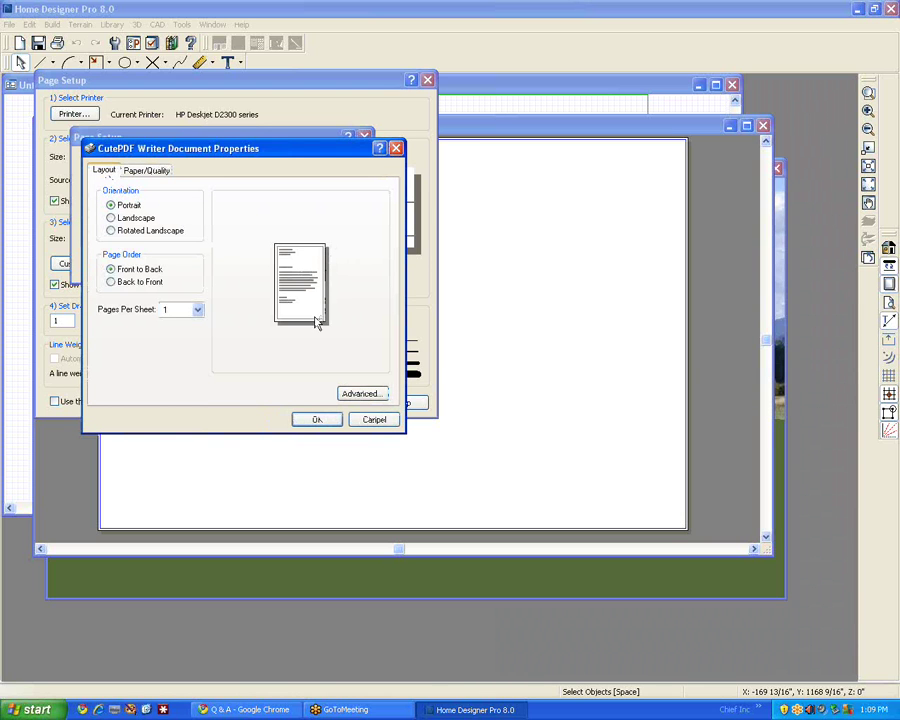
pyautogui.click(112, 218)
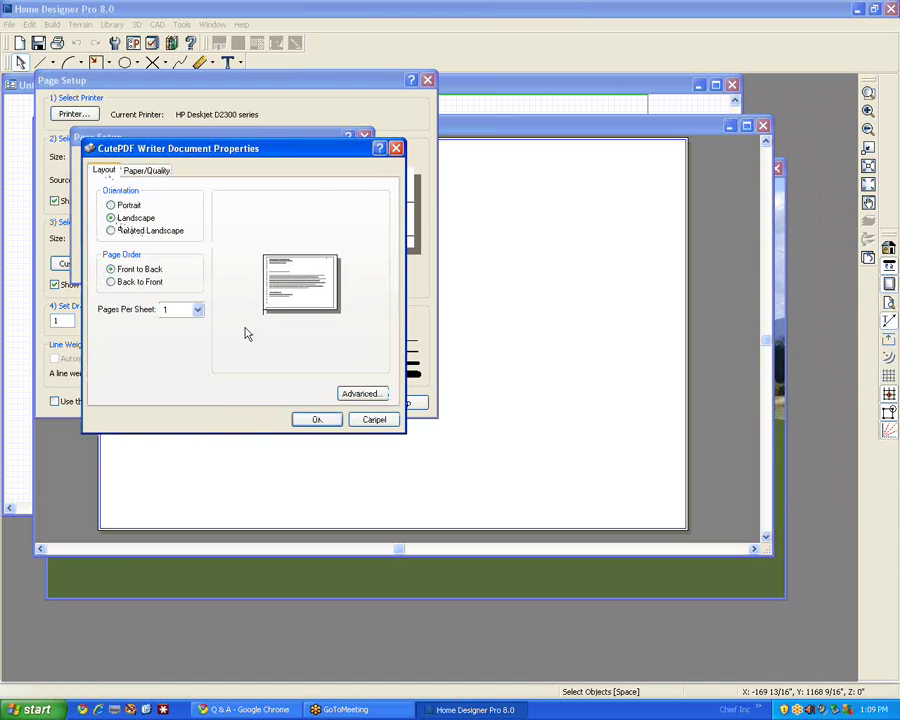
# Set CutePDF Writer's advanced paper size to ARCH C and confirm both property windows.
pyautogui.click(374, 395)
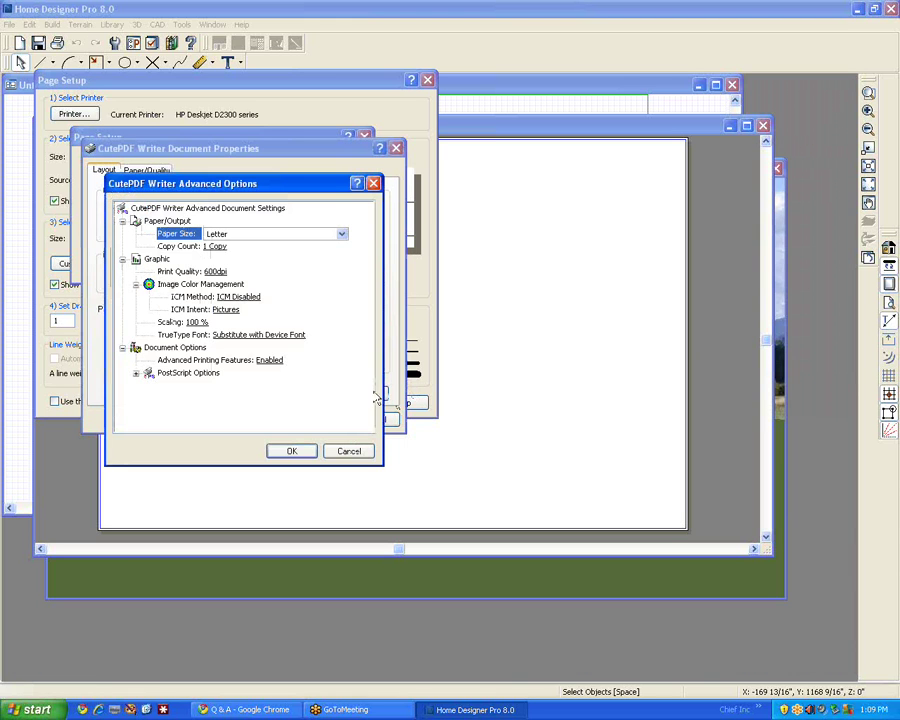
pyautogui.click(342, 235)
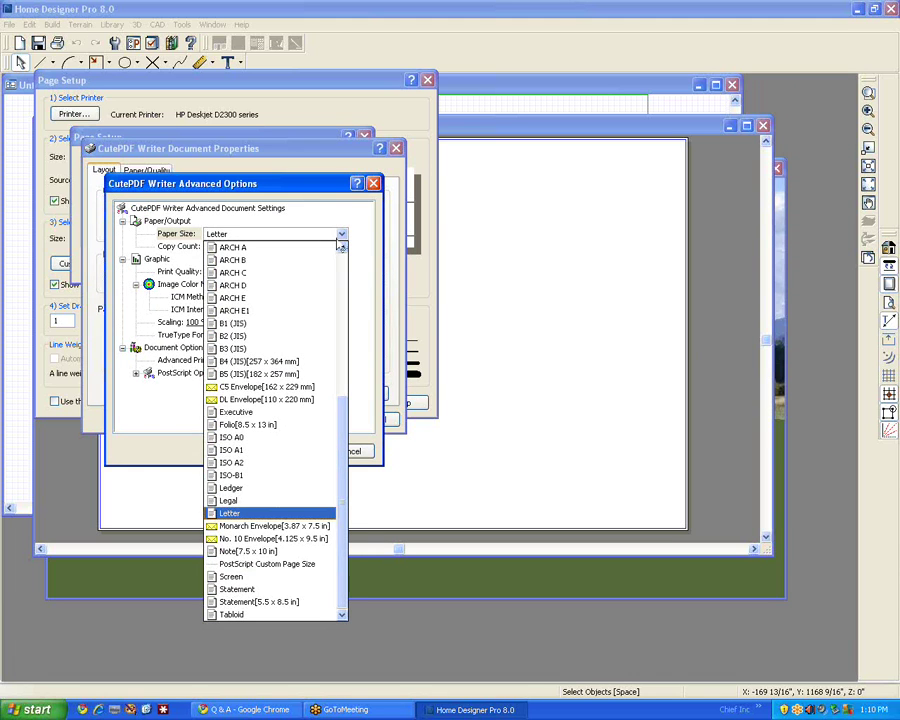
pyautogui.click(245, 272)
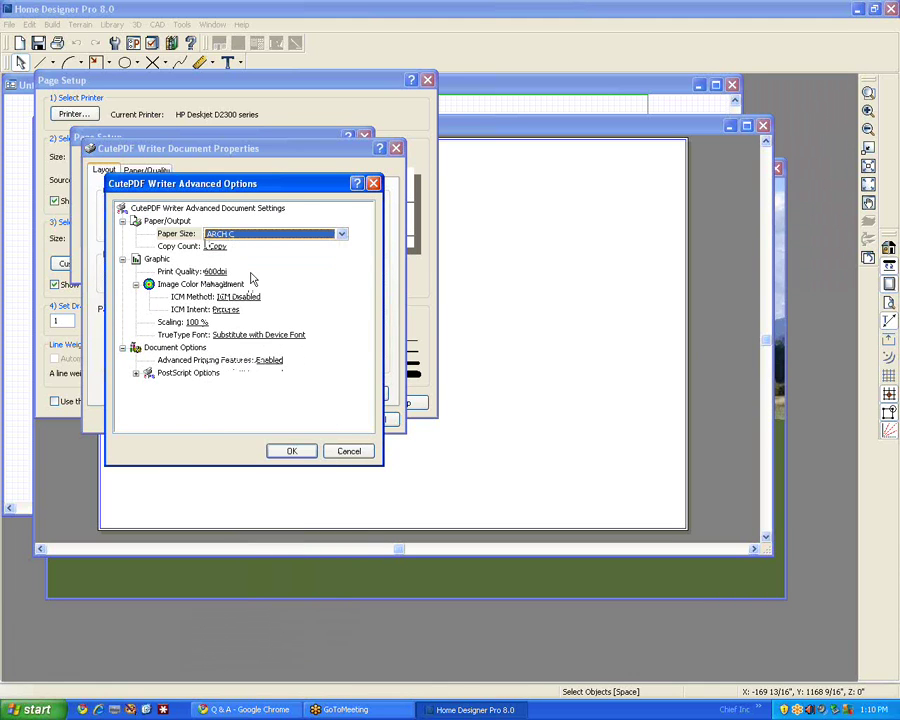
pyautogui.click(304, 454)
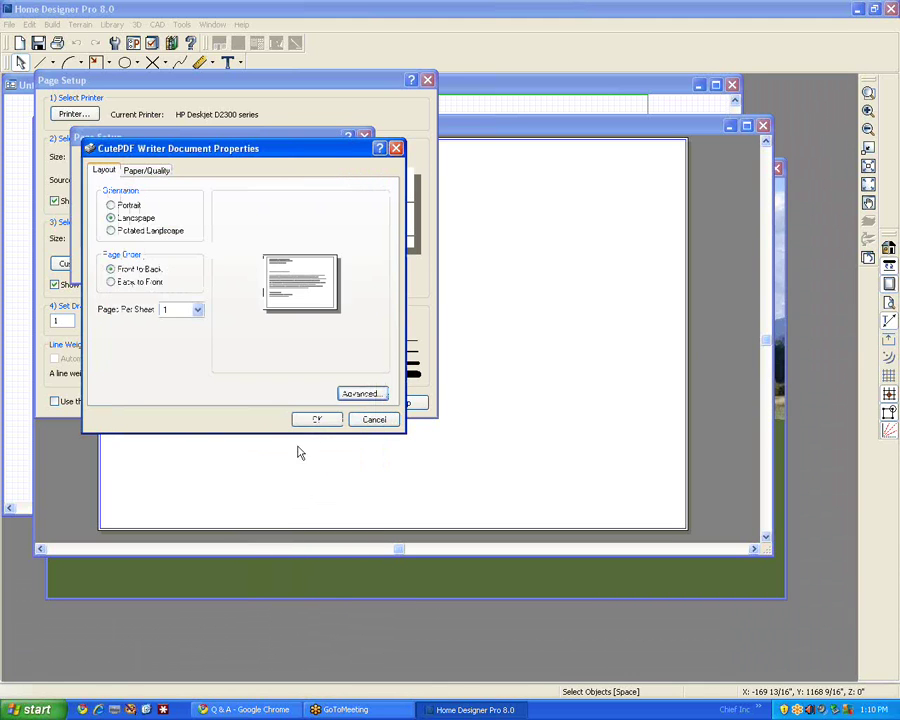
pyautogui.click(307, 421)
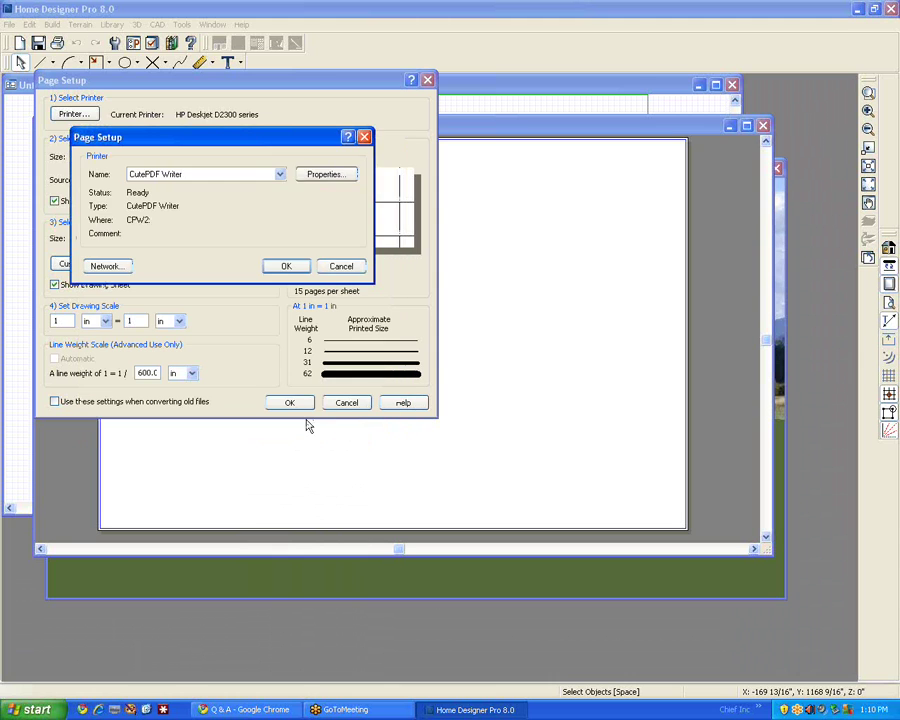
# Confirm CutePDF Writer as printer and set the drawing sheet to ARCH C (18" x 24").
pyautogui.click(285, 265)
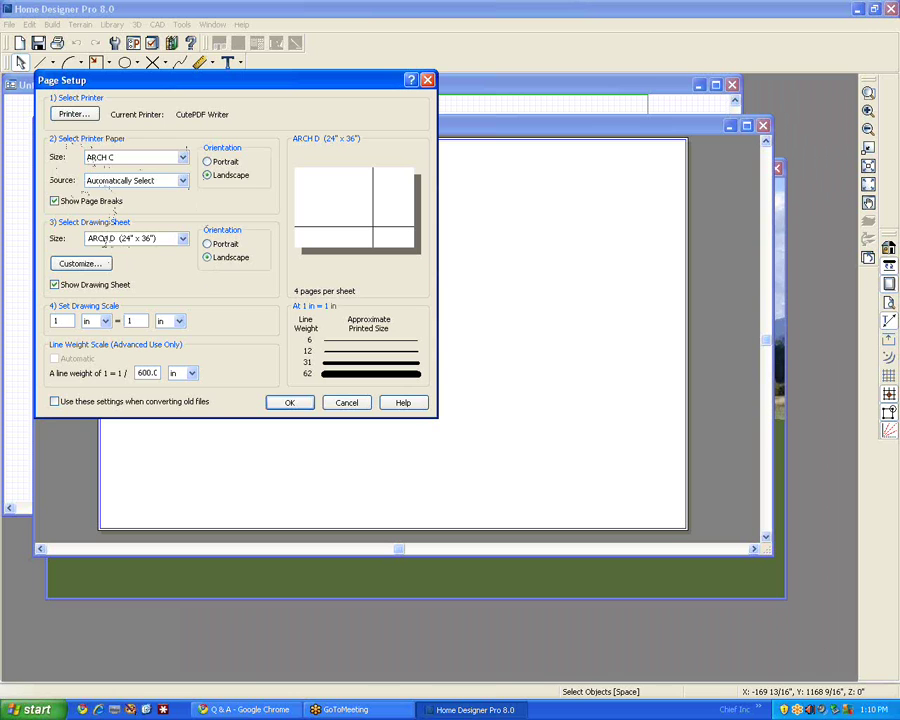
pyautogui.click(160, 240)
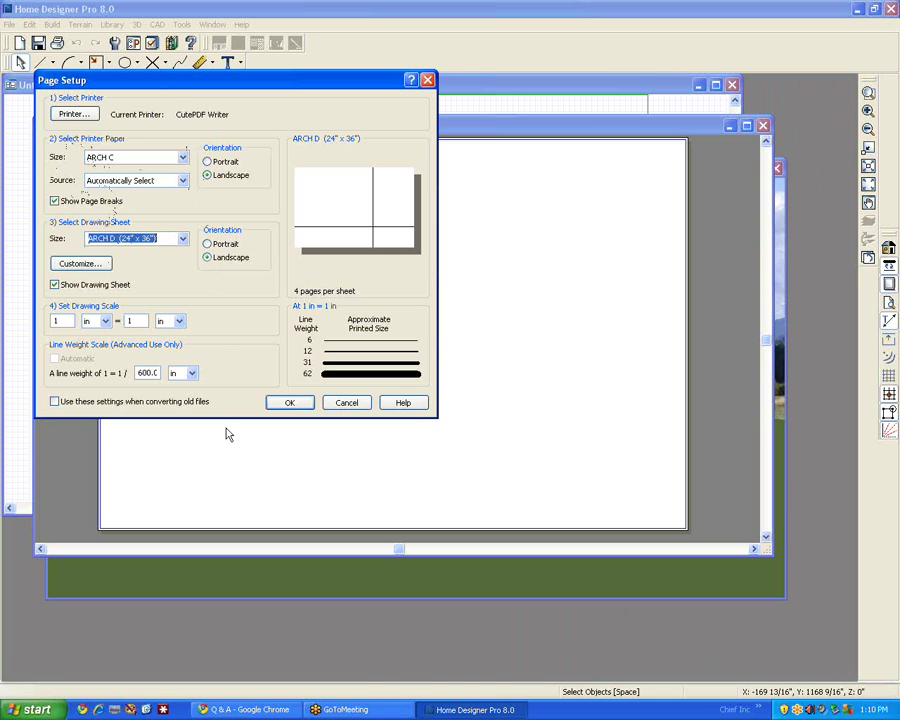
pyautogui.click(183, 239)
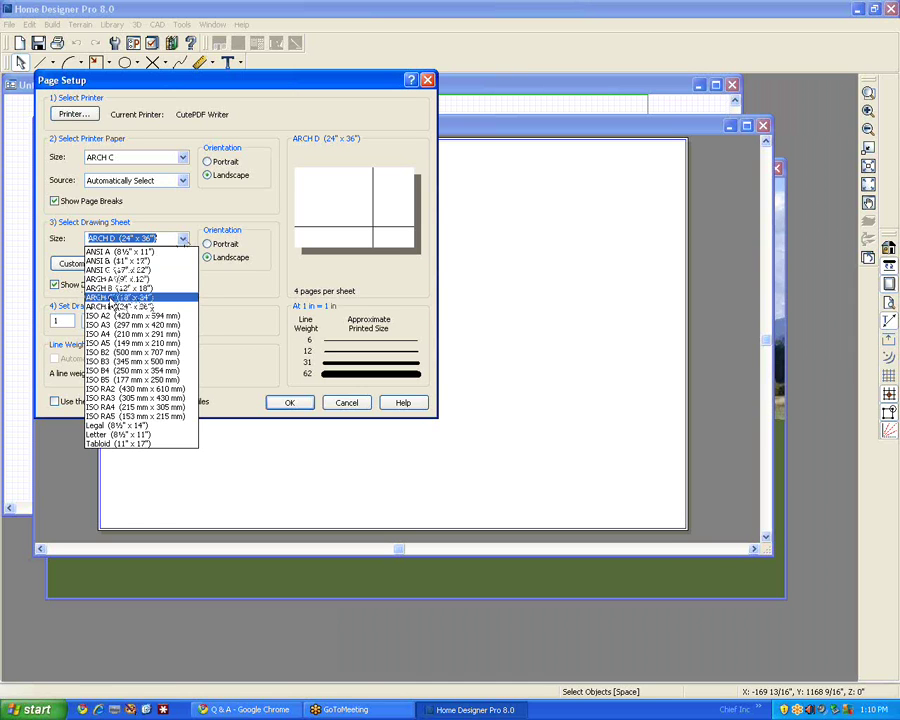
pyautogui.click(112, 297)
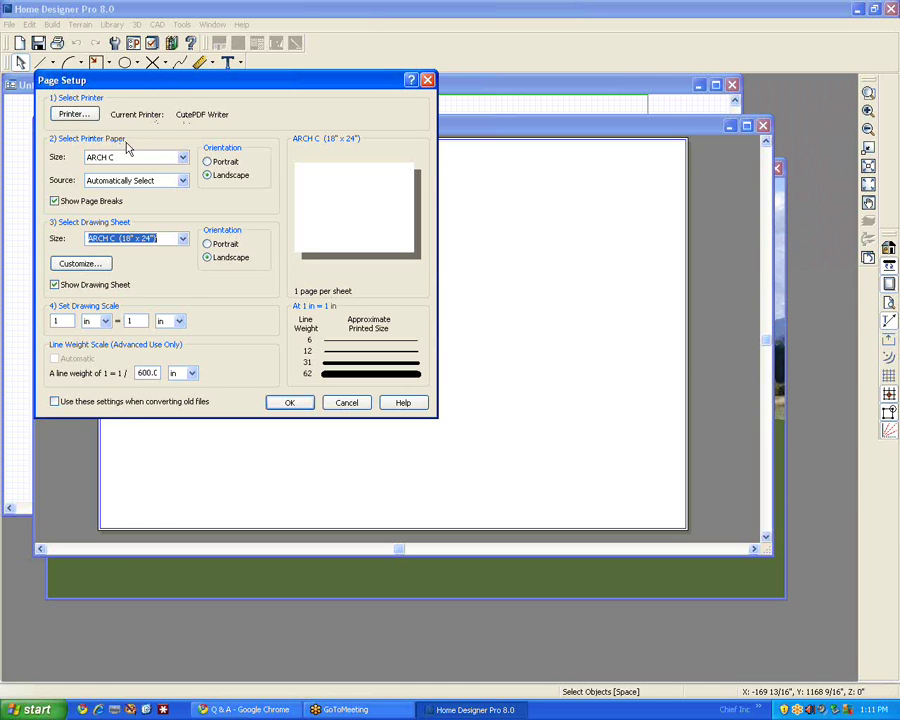
pyautogui.click(183, 158)
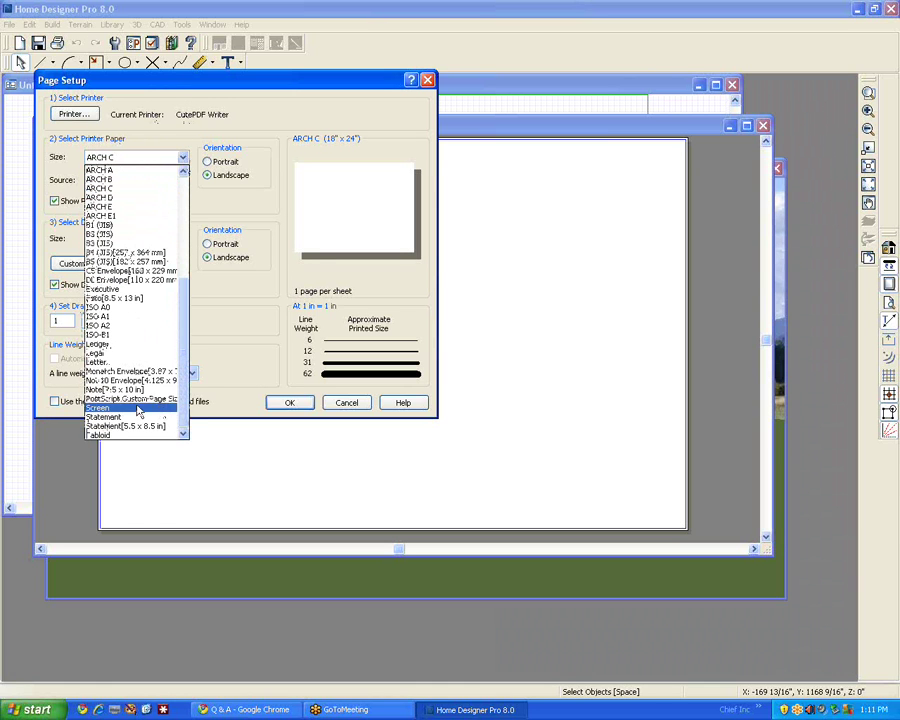
# Change the printer paper from Letter to PostScript Custom Page Size, keeping the ARCH C sheet.
pyautogui.click(104, 362)
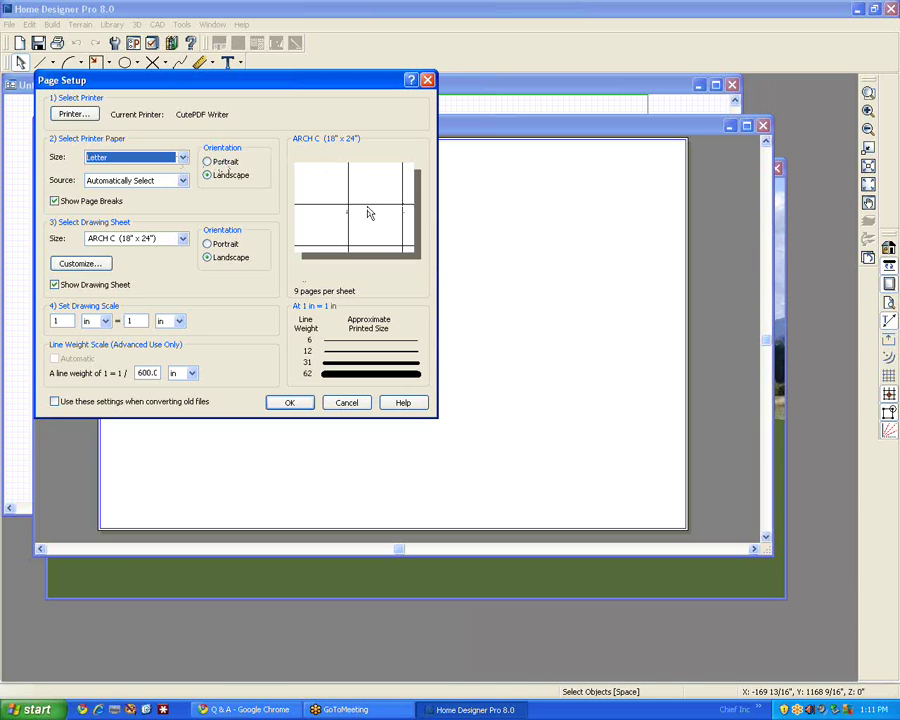
pyautogui.click(183, 158)
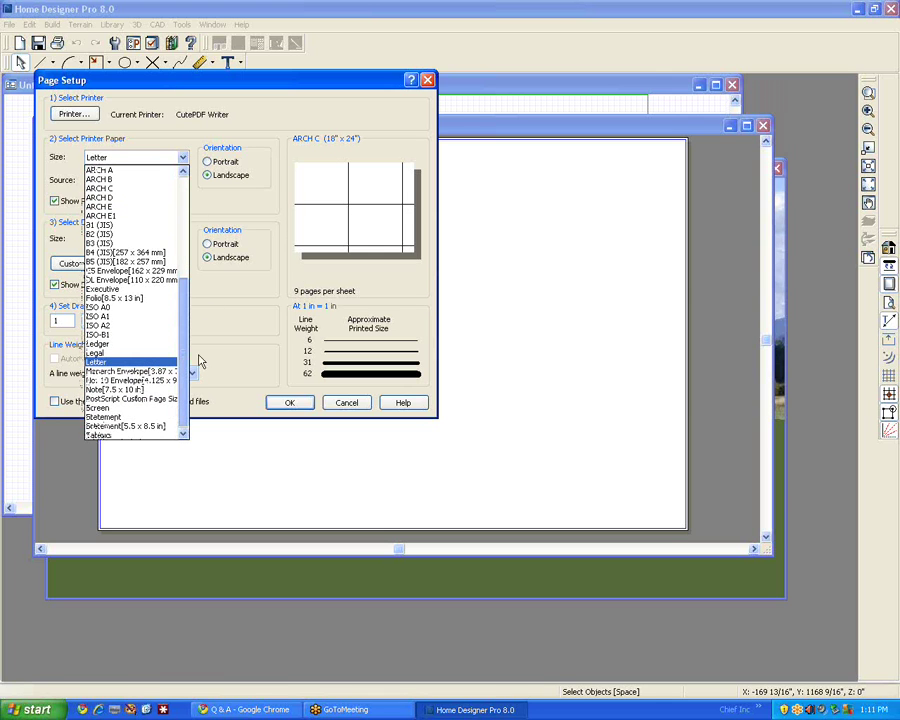
pyautogui.scroll(9, 194, 368)
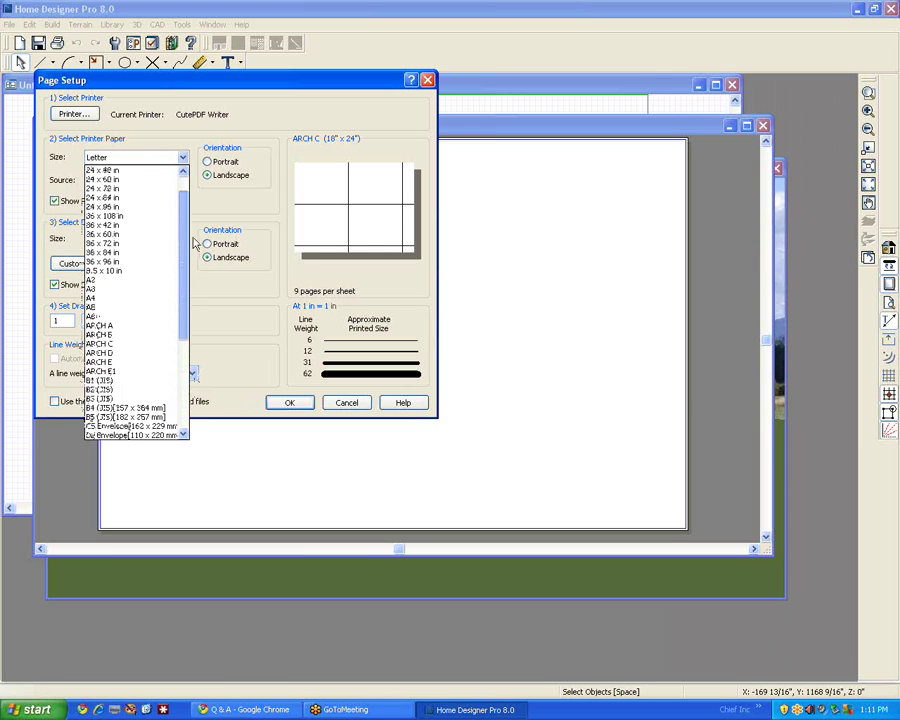
pyautogui.scroll(-7, 182, 305)
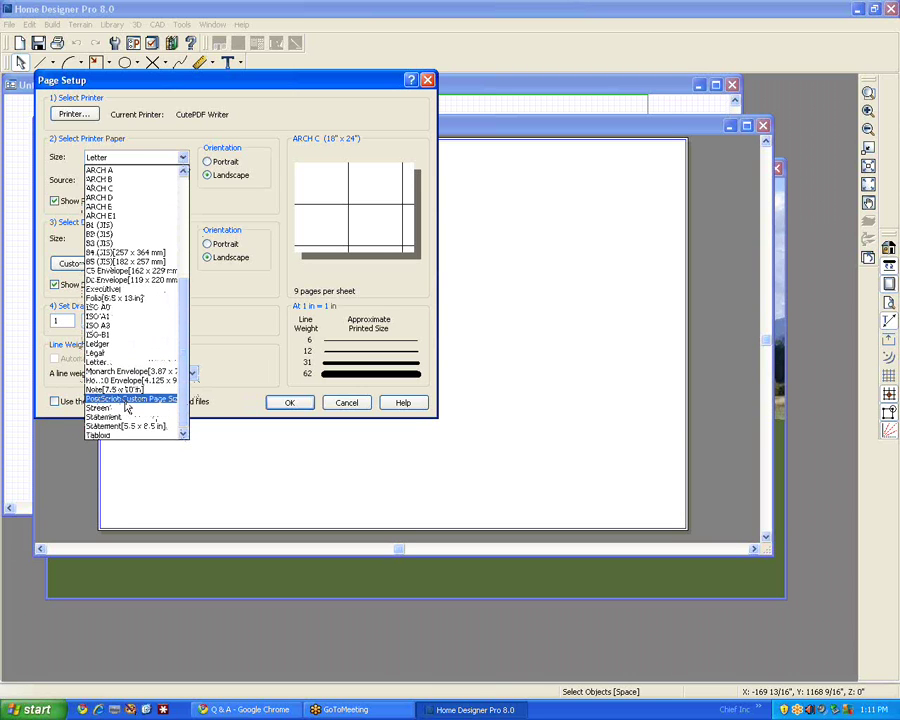
pyautogui.click(127, 400)
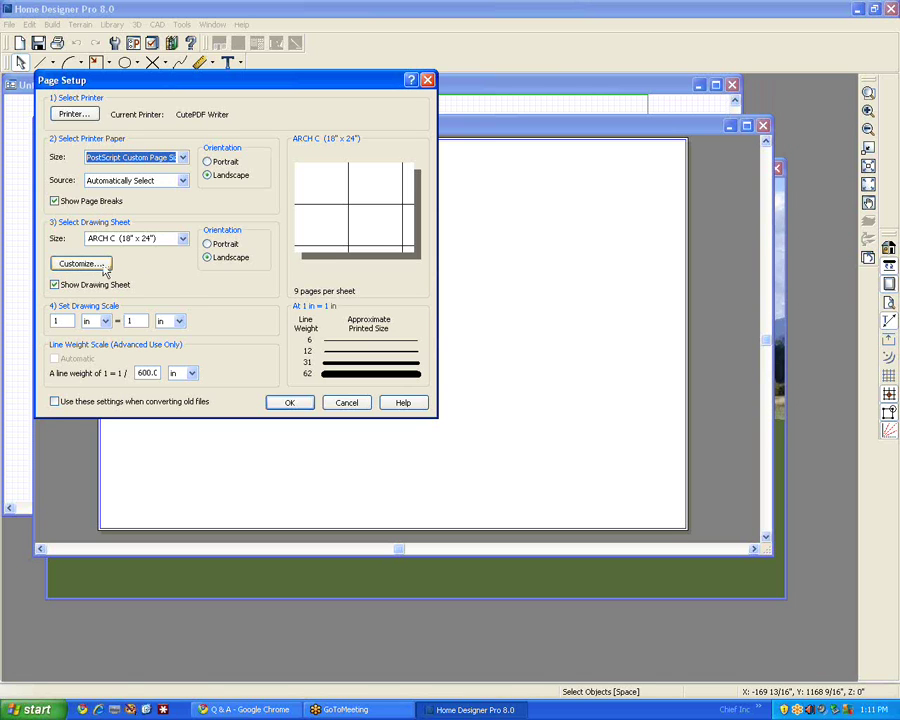
pyautogui.click(90, 263)
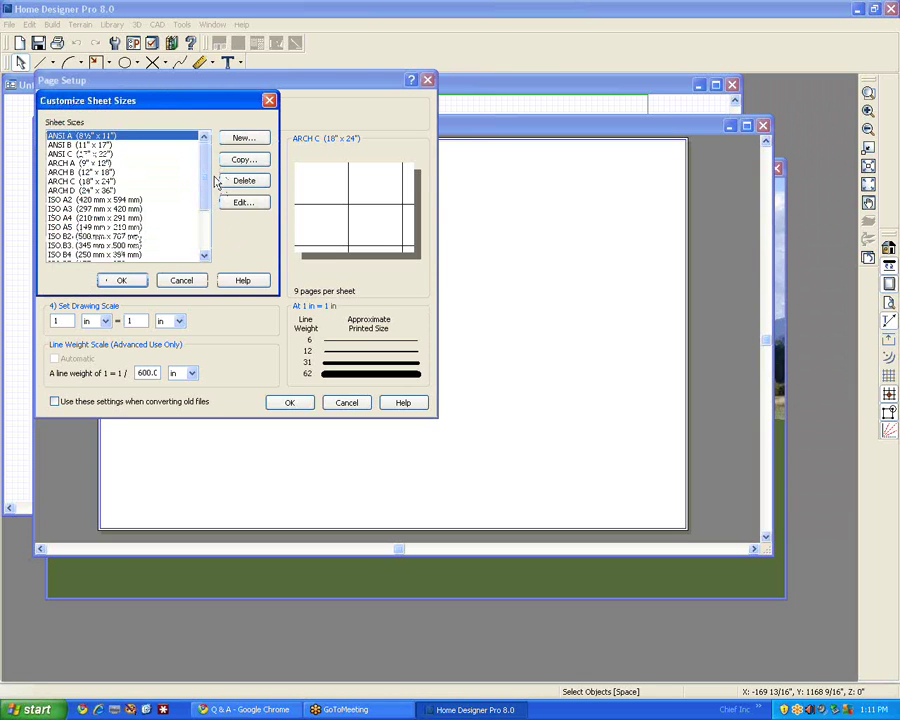
pyautogui.scroll(-3, 205, 175)
pyautogui.scroll(4, 195, 240)
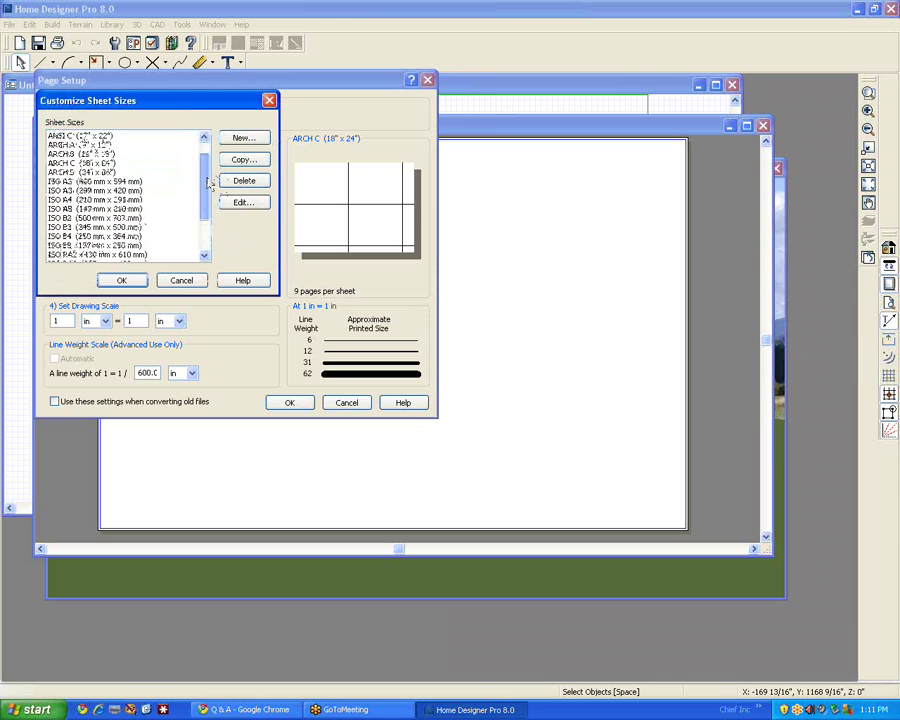
pyautogui.moveTo(199, 152)
pyautogui.mouseDown()
pyautogui.moveTo(199, 241)
pyautogui.moveTo(197, 160)
pyautogui.mouseUp()
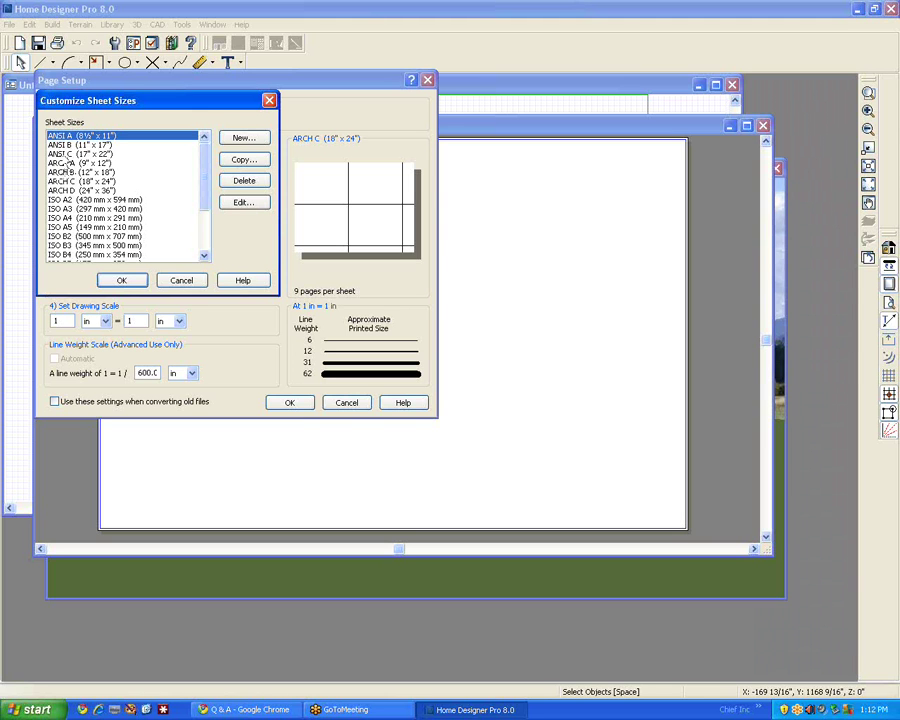
pyautogui.click(62, 153)
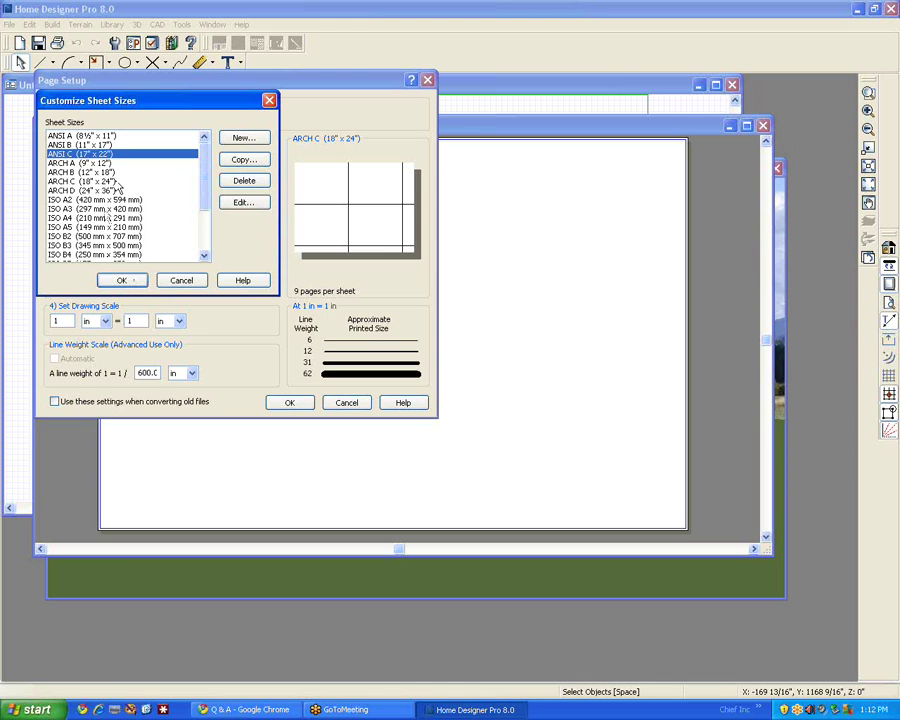
pyautogui.click(134, 285)
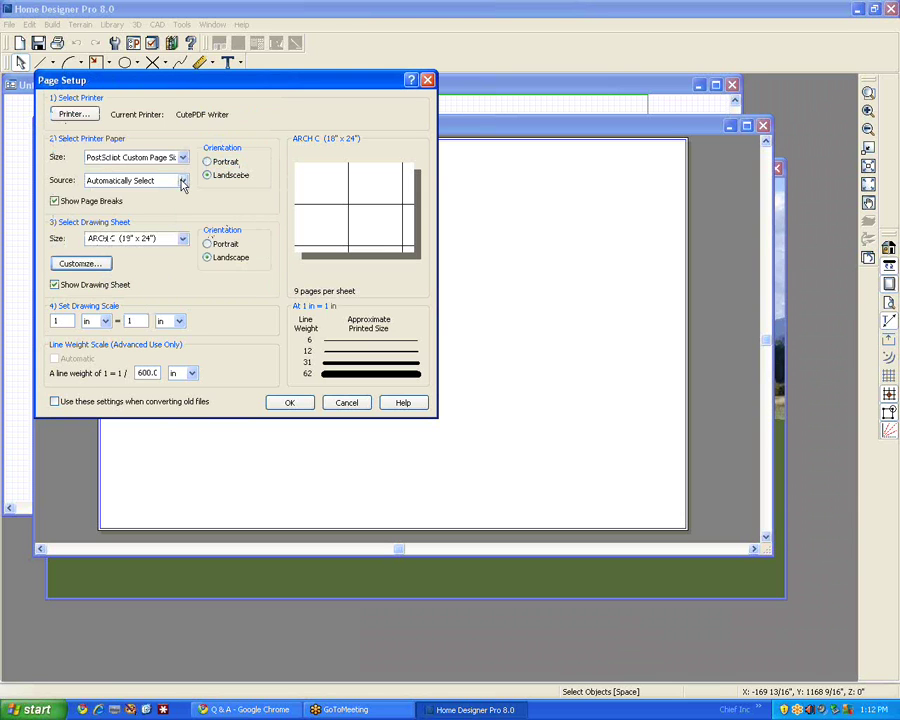
# Set the drawing sheet to ANSI C (17" x 22"), keeping PostScript Custom Page Size paper.
pyautogui.click(183, 182)
pyautogui.click(183, 182)
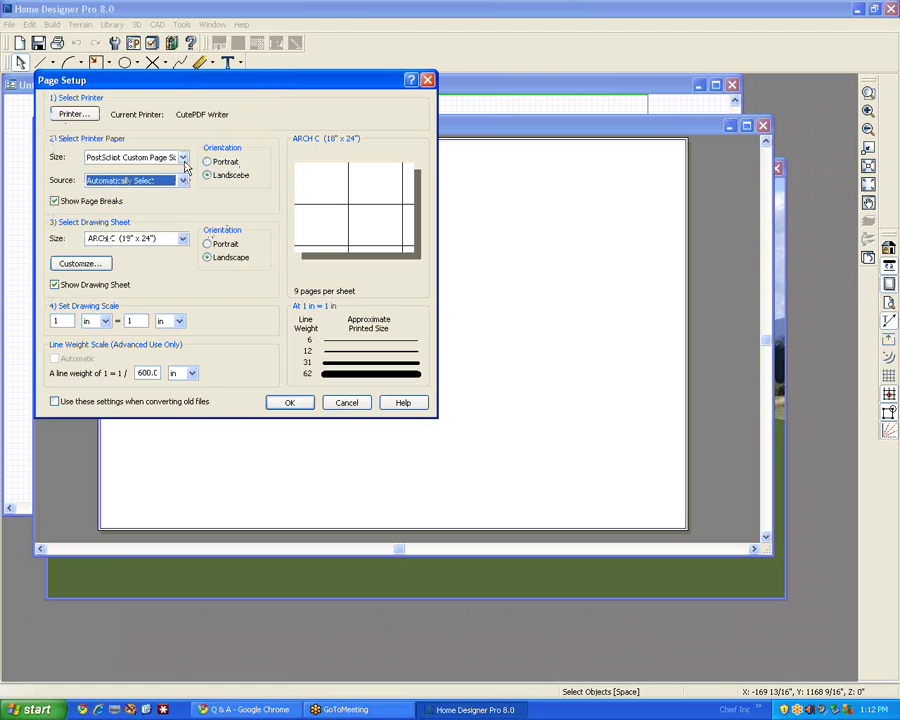
pyautogui.click(183, 158)
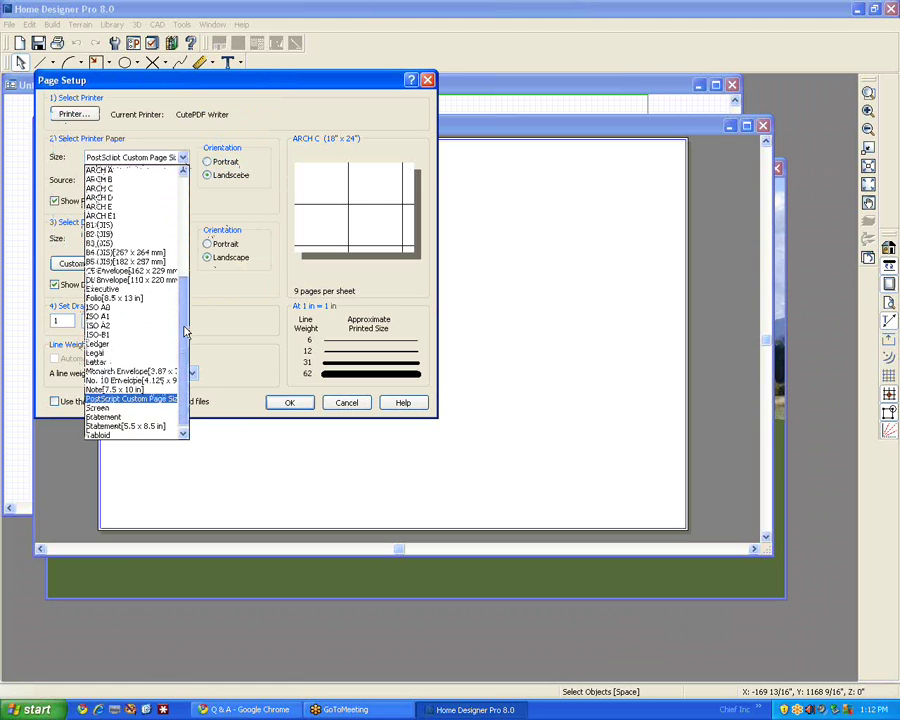
pyautogui.scroll(4, 180, 262)
pyautogui.scroll(-4, 172, 344)
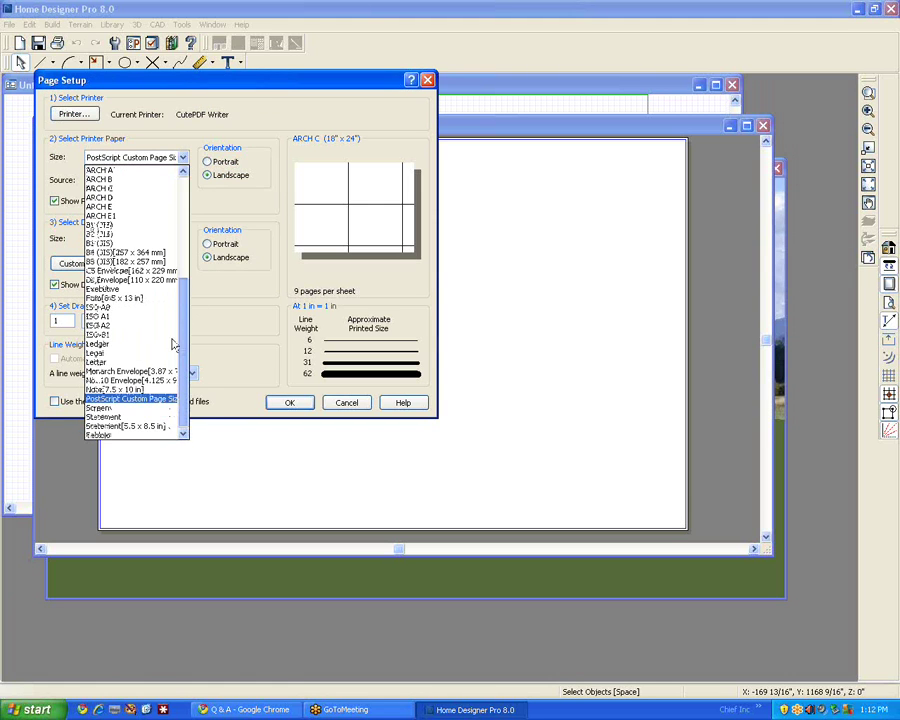
pyautogui.scroll(7, 182, 400)
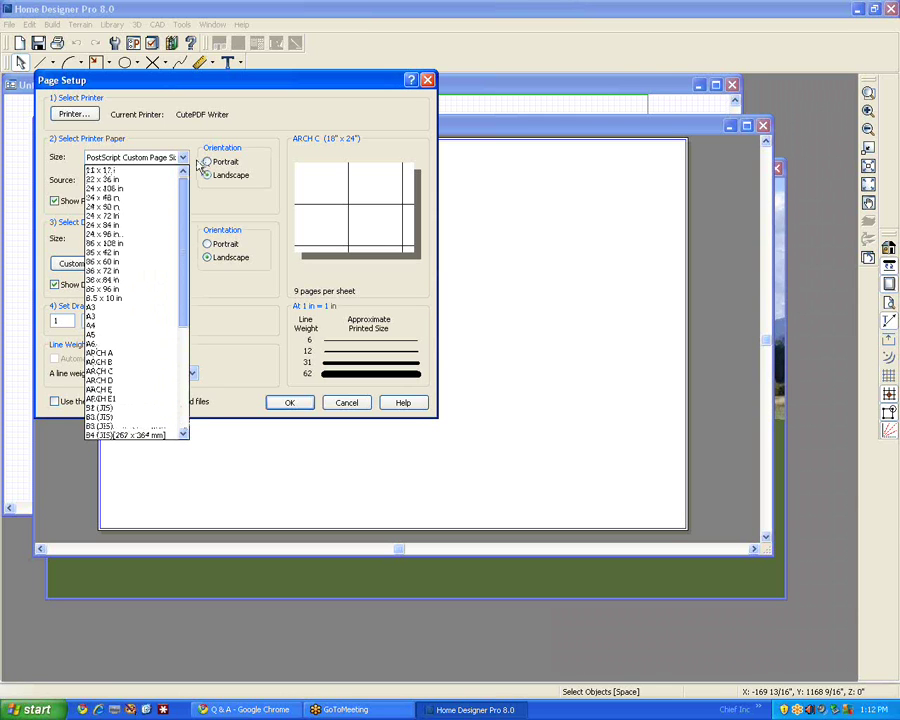
pyautogui.scroll(-2, 229, 207)
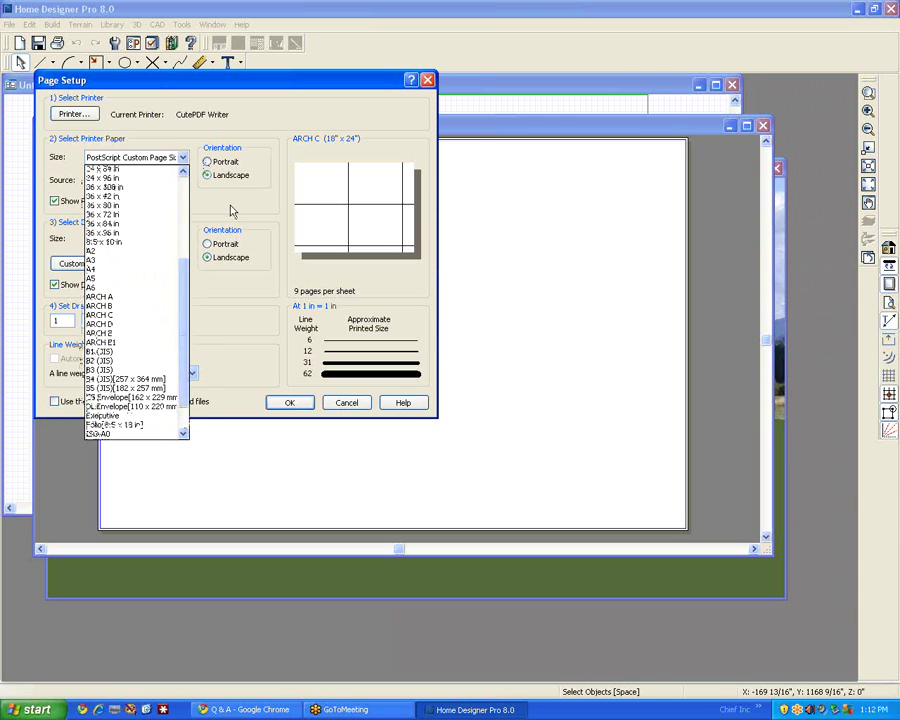
pyautogui.click(219, 200)
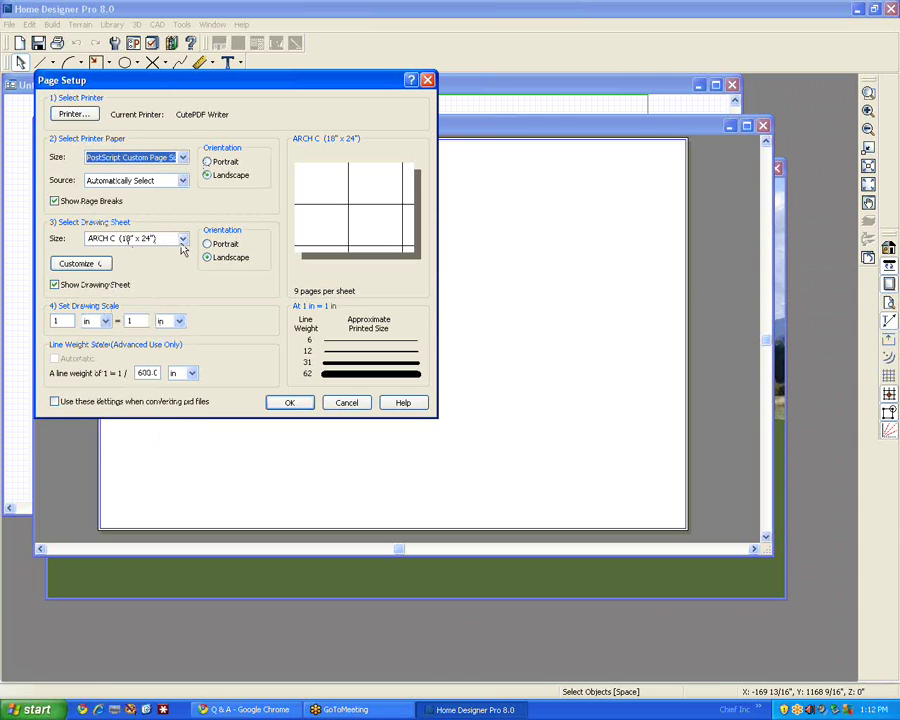
pyautogui.click(182, 241)
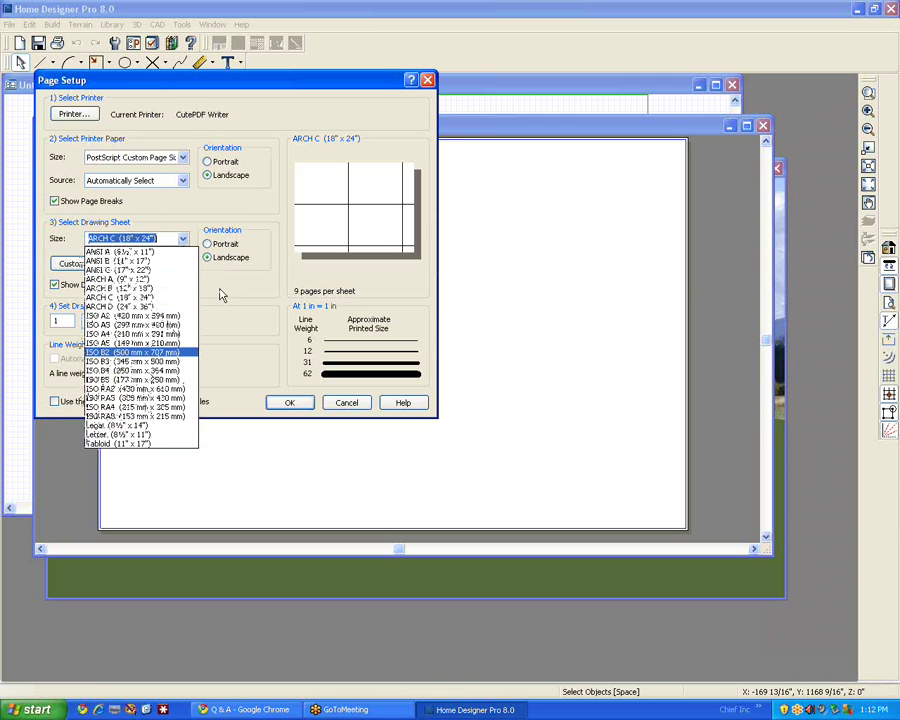
pyautogui.click(131, 279)
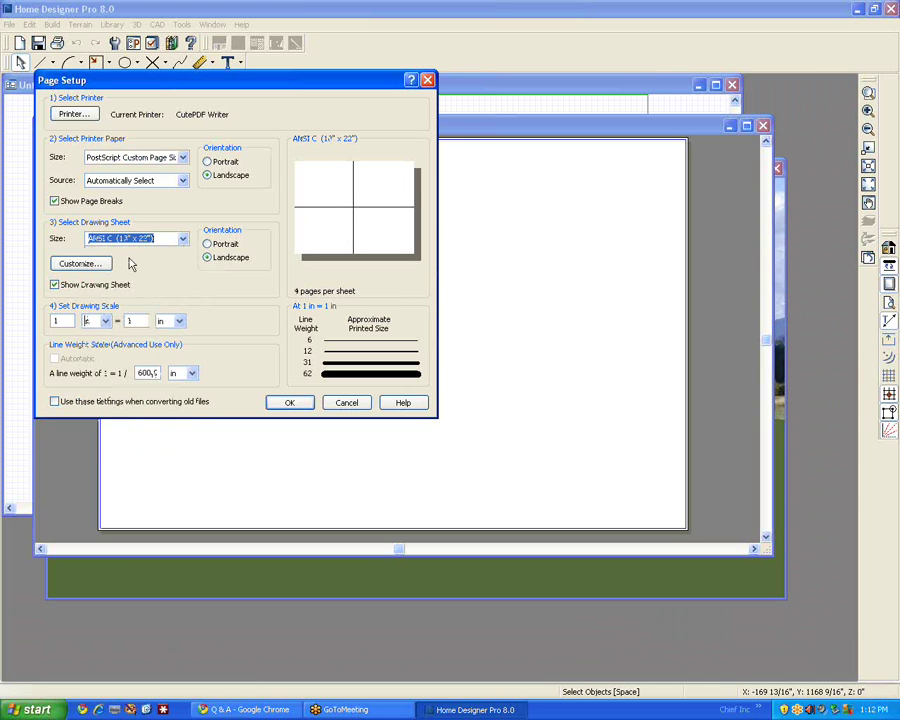
# Browse the printer paper sizes, leaving PostScript Custom Page Size selected.
pyautogui.click(183, 163)
pyautogui.scroll(2, 172, 271)
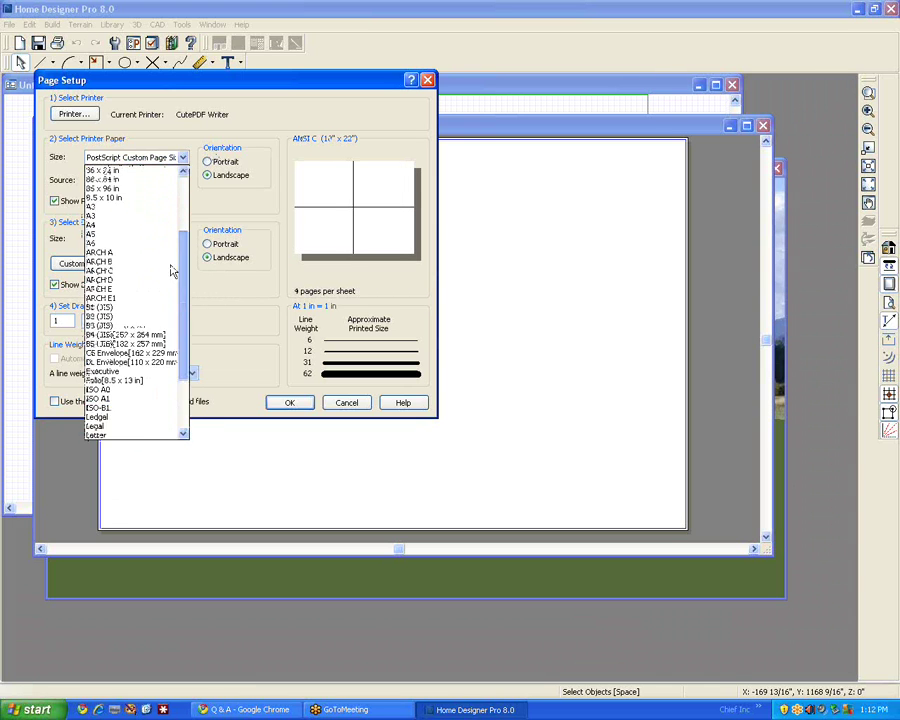
pyautogui.scroll(3, 172, 271)
pyautogui.click(230, 209)
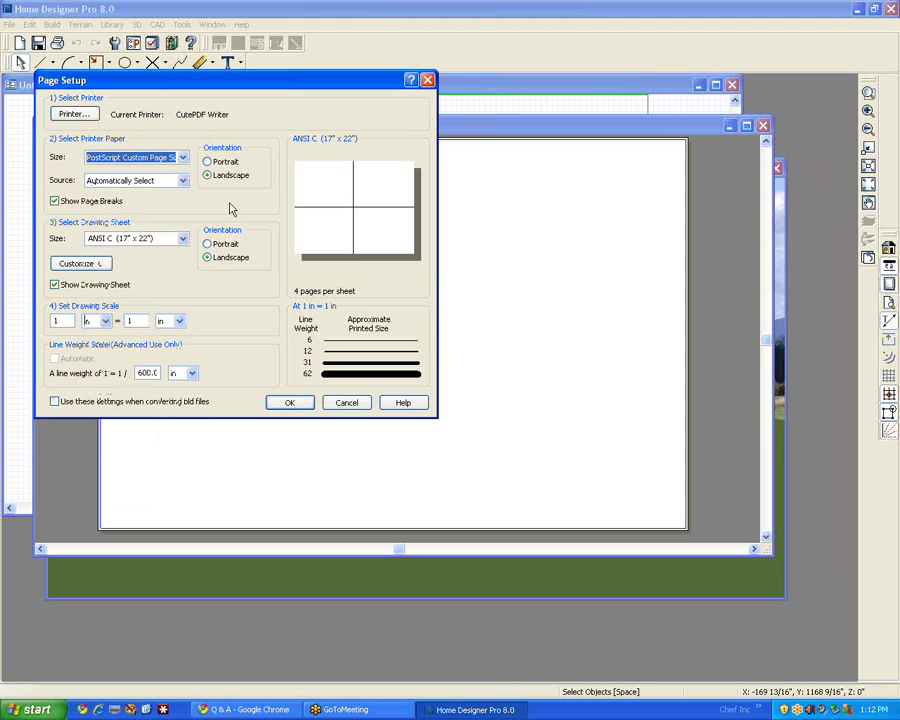
pyautogui.click(182, 160)
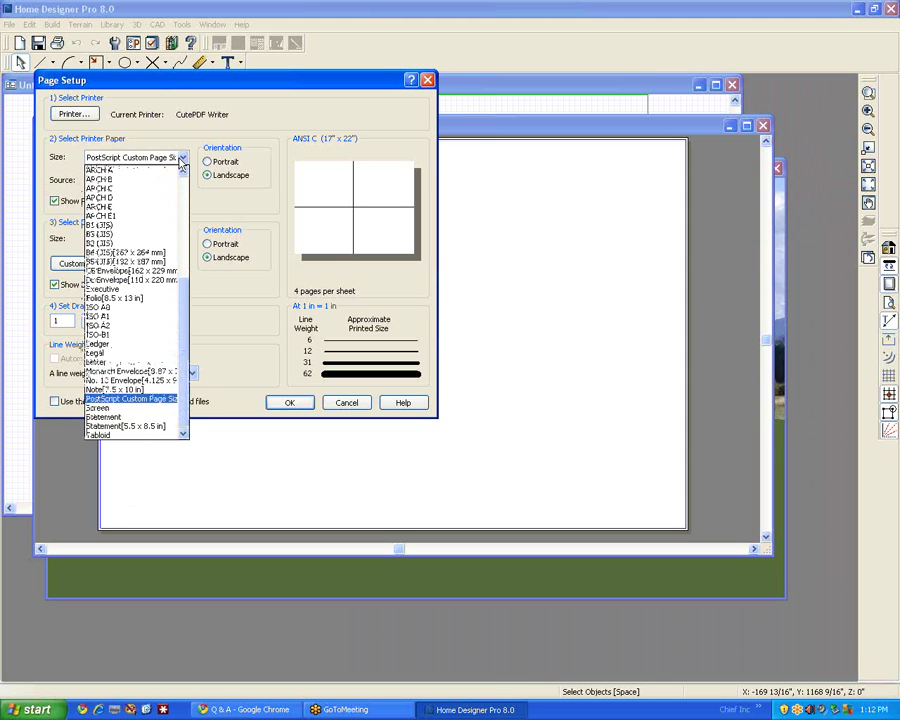
pyautogui.scroll(6, 197, 247)
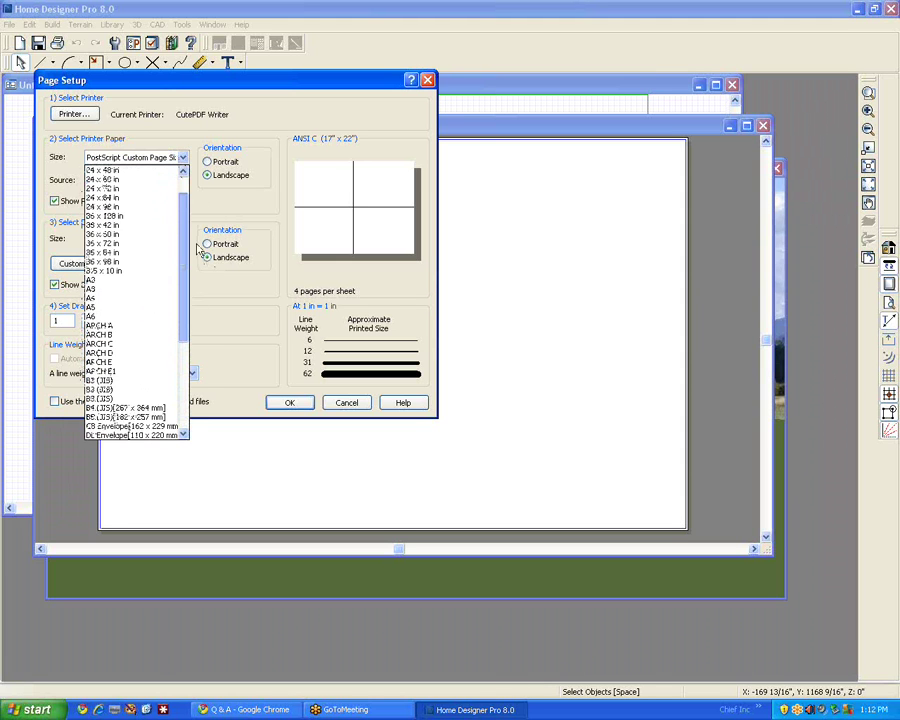
pyautogui.scroll(1, 194, 215)
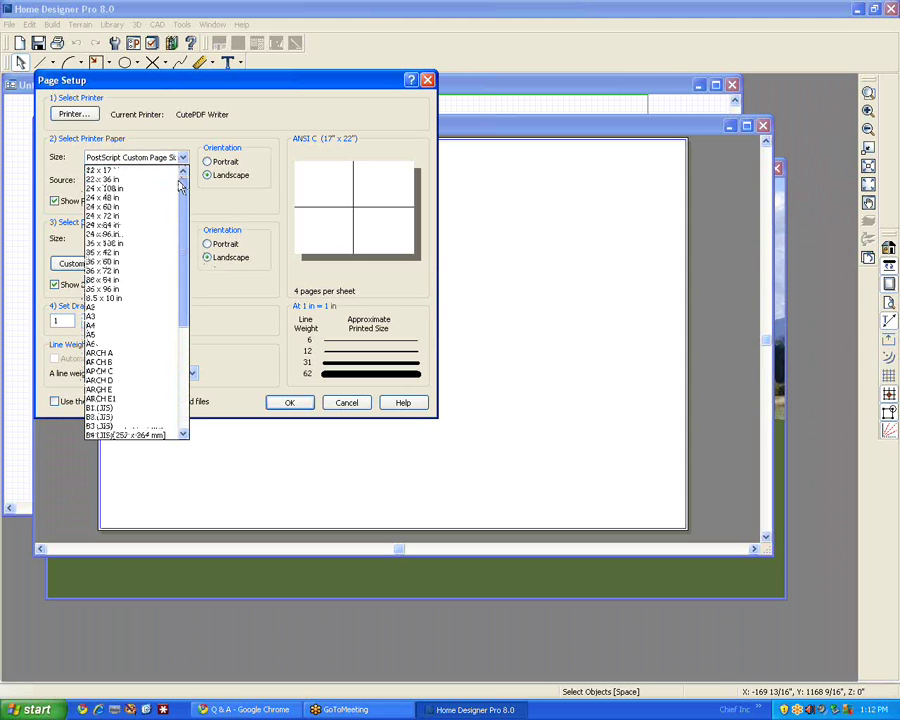
pyautogui.scroll(-2, 176, 250)
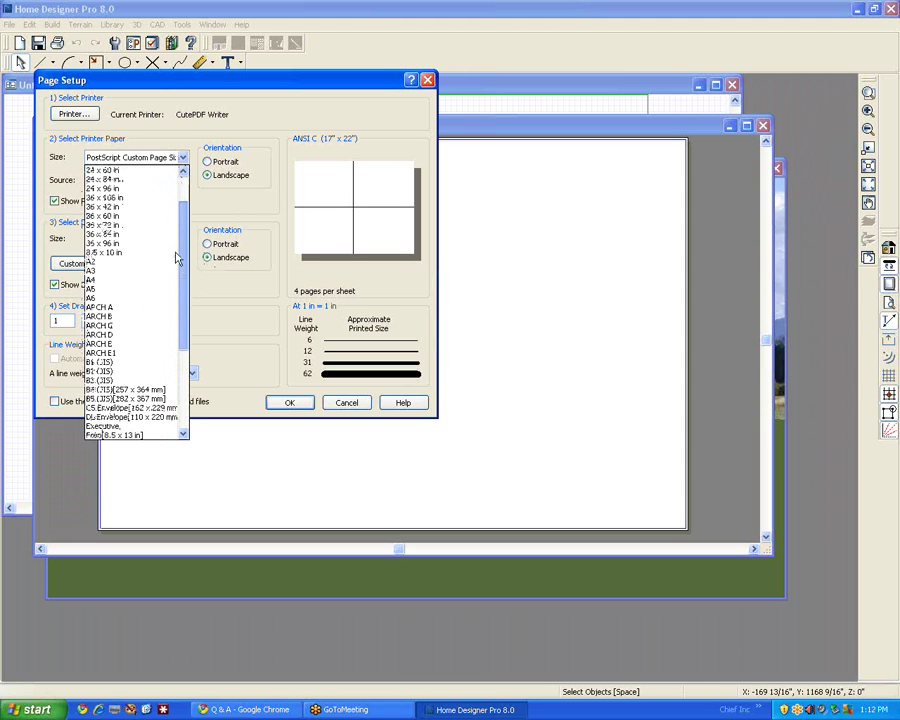
pyautogui.scroll(-3, 176, 258)
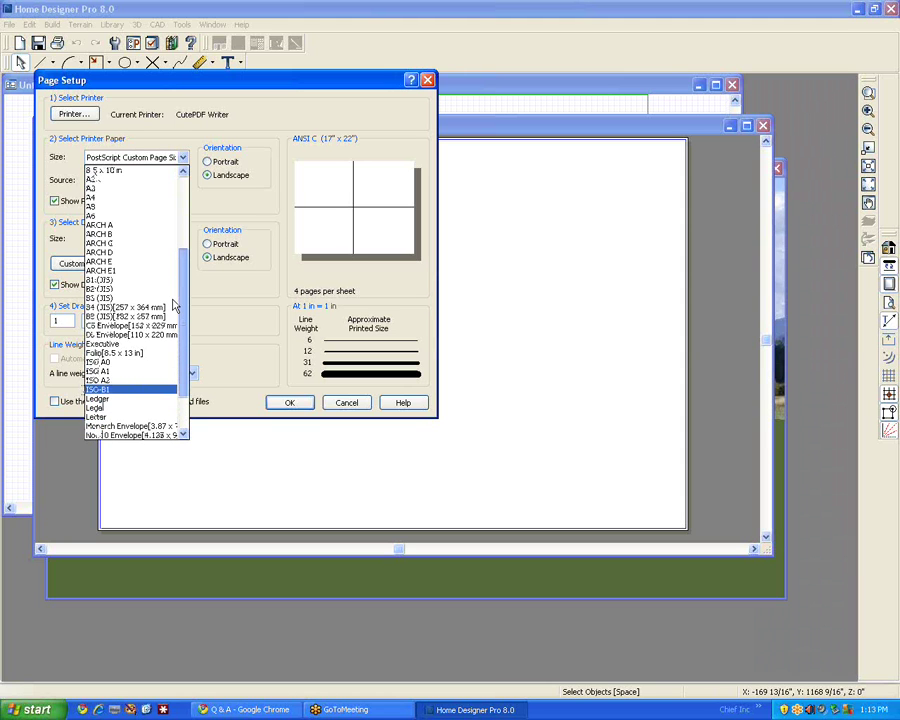
pyautogui.scroll(3, 173, 285)
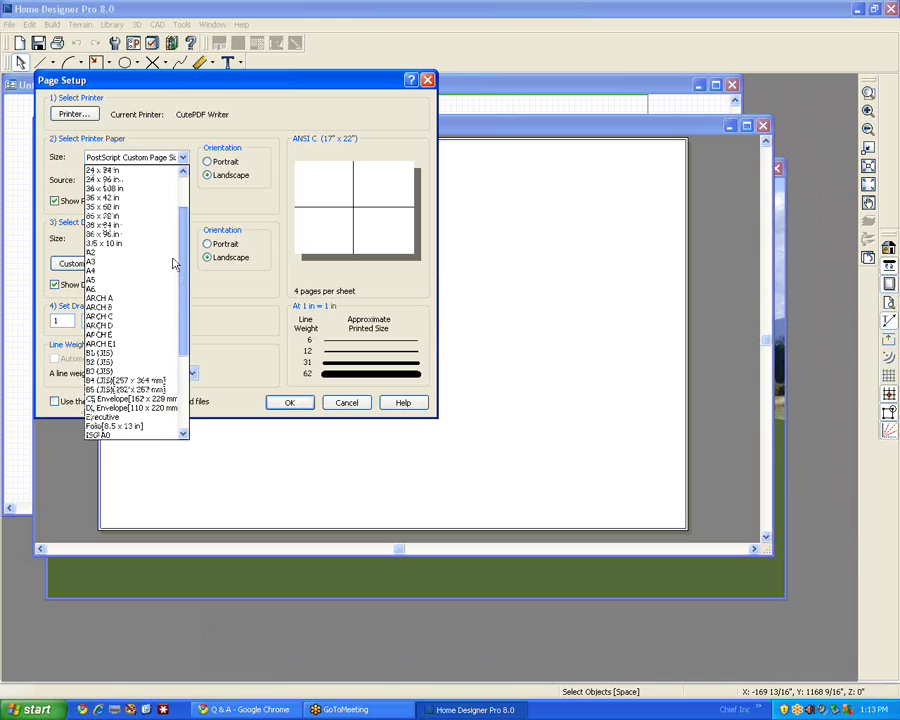
pyautogui.scroll(-5, 178, 290)
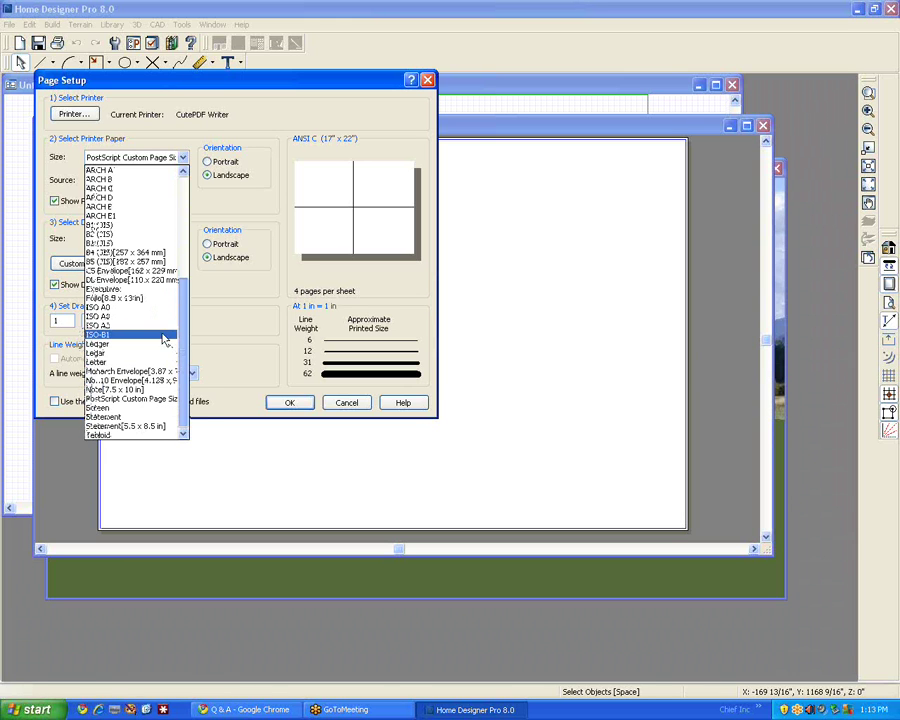
pyautogui.scroll(7, 180, 300)
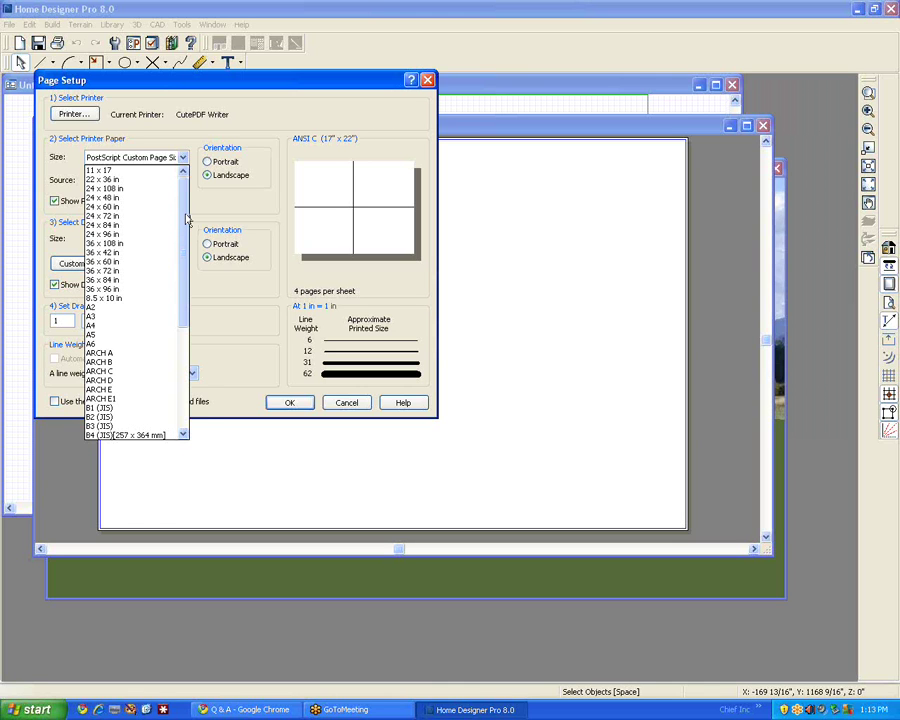
pyautogui.moveTo(186, 218); pyautogui.dragTo(175, 334)
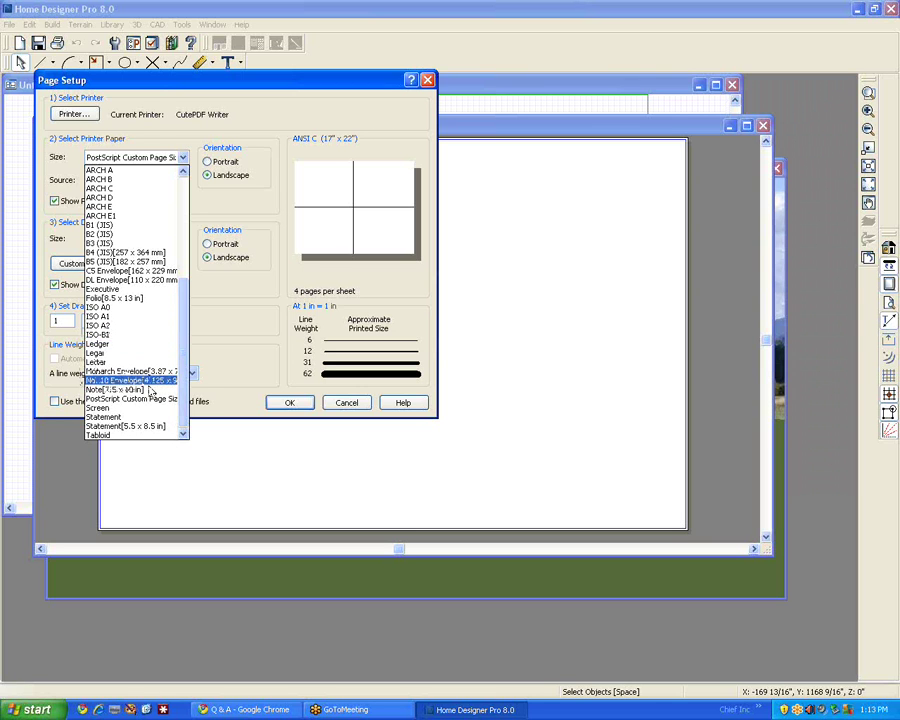
pyautogui.click(125, 398)
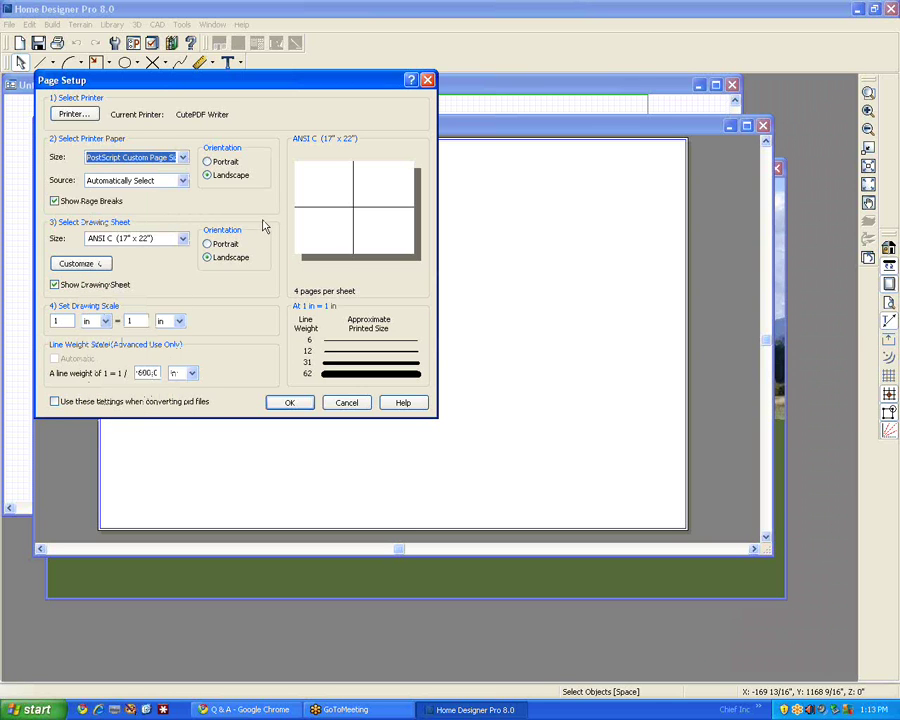
# Recheck the Automatically Select paper source and browse the paper size list for a suitable size.
pyautogui.click(185, 182)
pyautogui.click(185, 182)
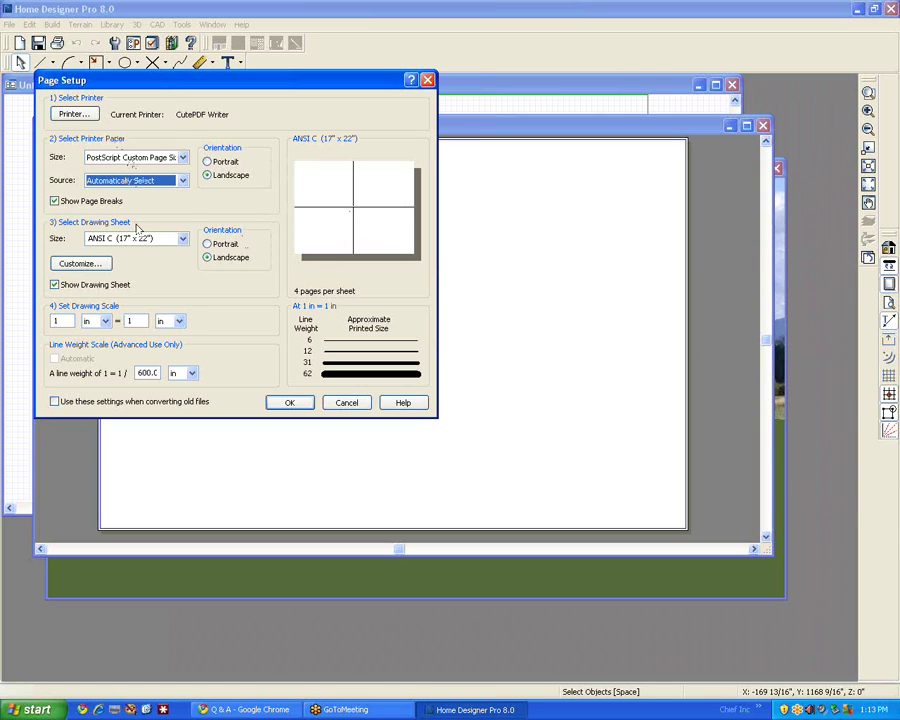
pyautogui.click(183, 158)
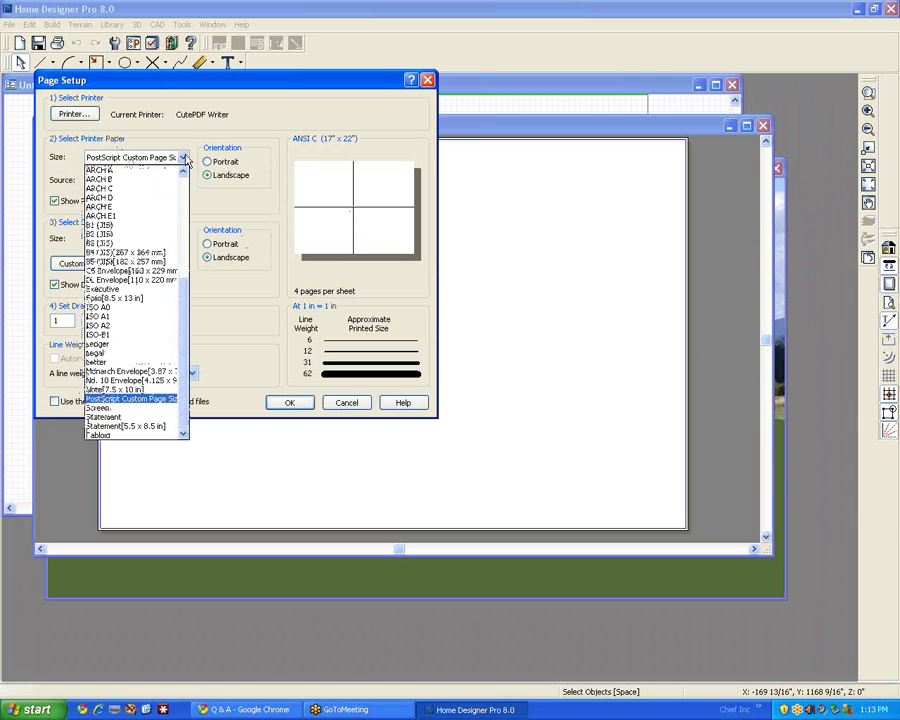
pyautogui.click(196, 328)
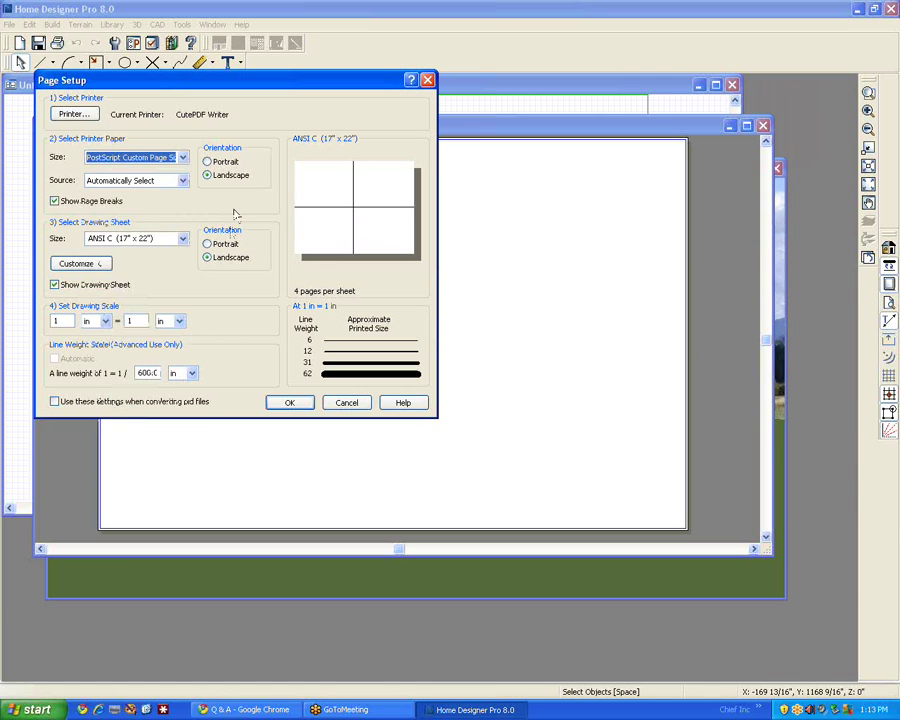
pyautogui.click(184, 159)
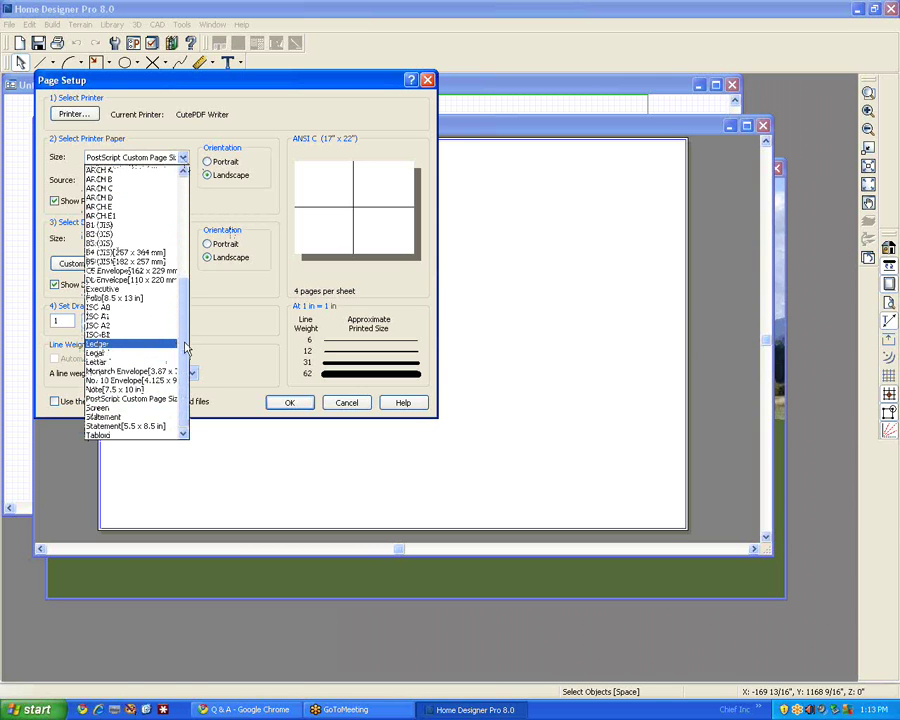
pyautogui.click(160, 398)
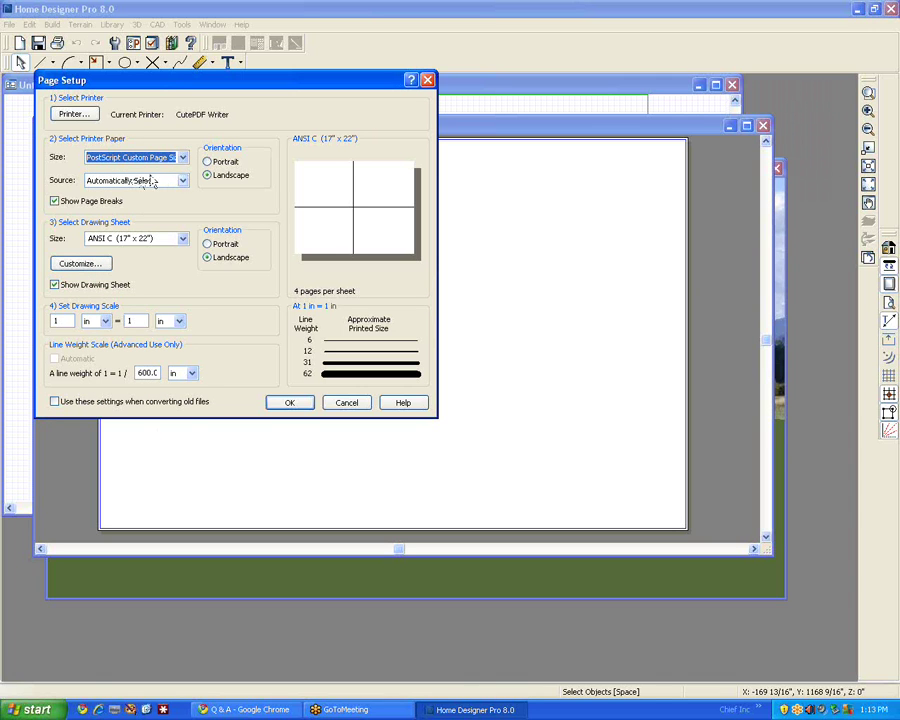
pyautogui.click(183, 160)
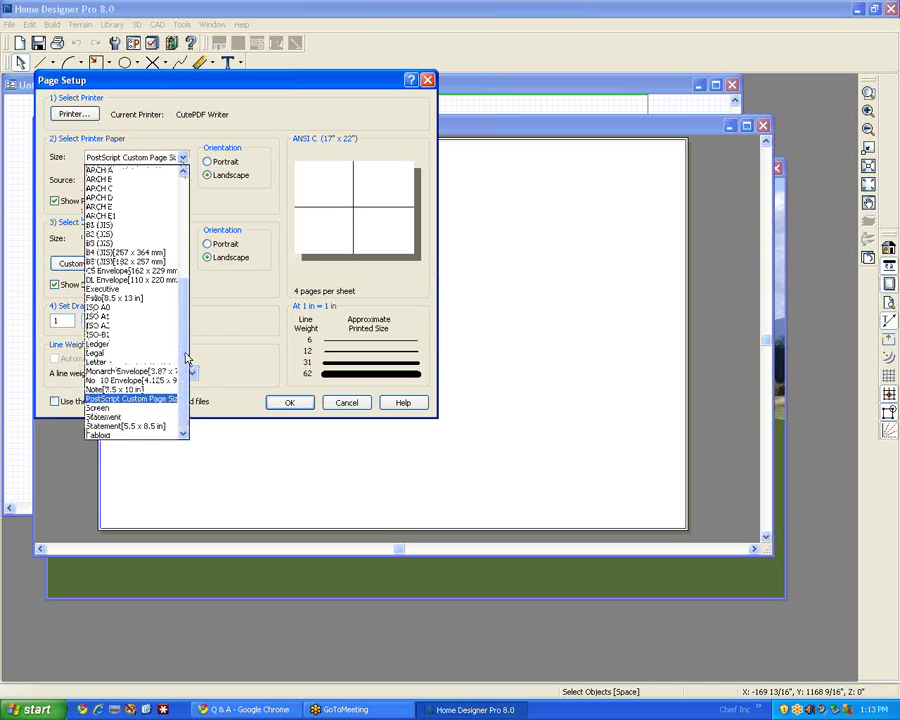
pyautogui.moveTo(185, 358); pyautogui.dragTo(192, 218)
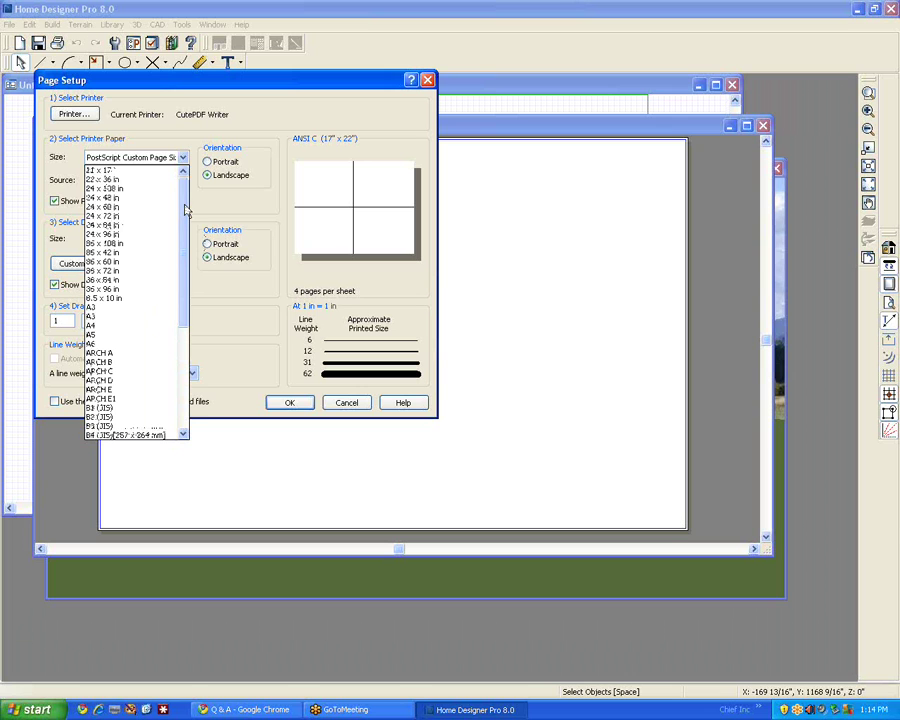
pyautogui.moveTo(185, 210); pyautogui.dragTo(188, 258)
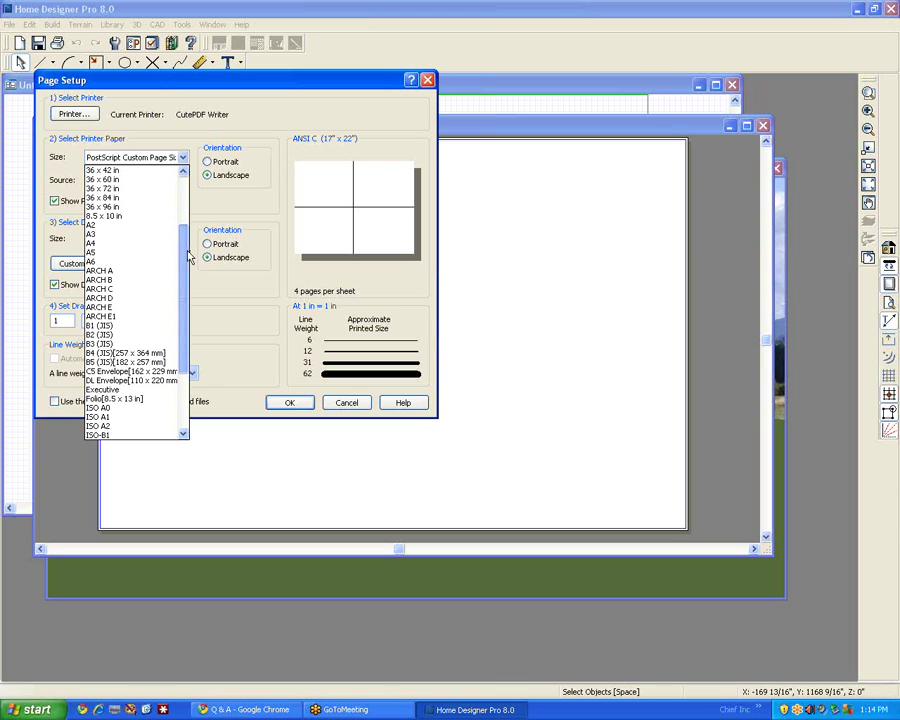
# After trying A3 and A4, set the printer paper to A2 for one page per sheet and apply.
pyautogui.click(110, 234)
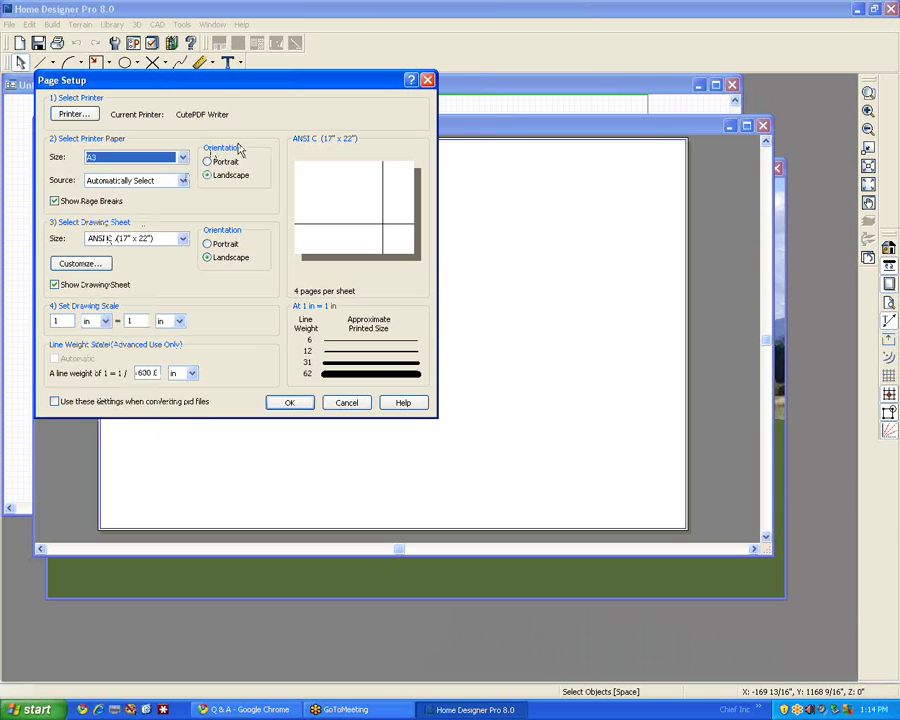
pyautogui.click(183, 157)
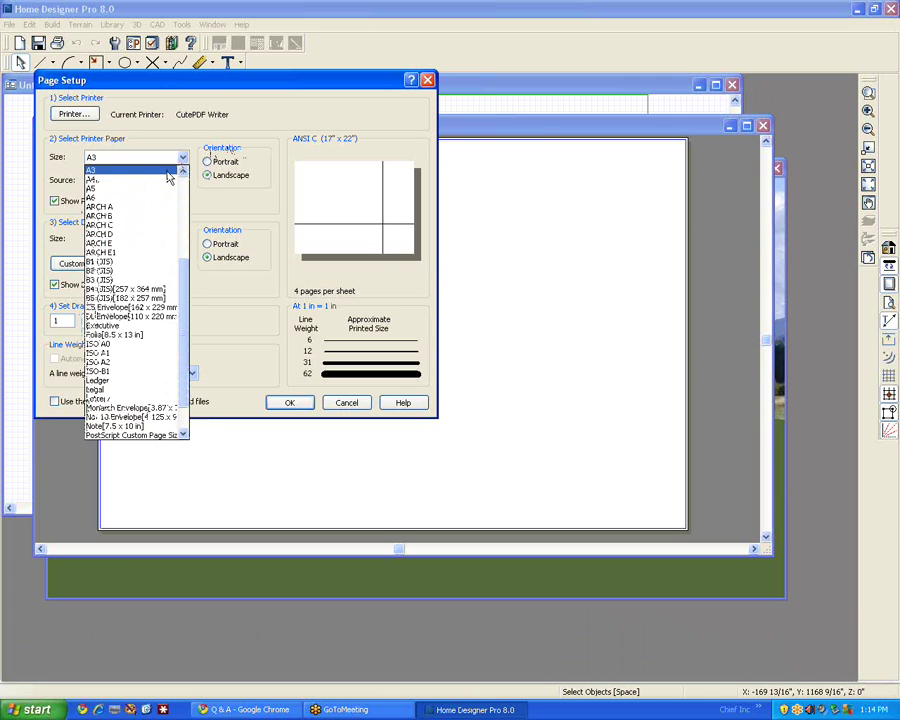
pyautogui.click(157, 180)
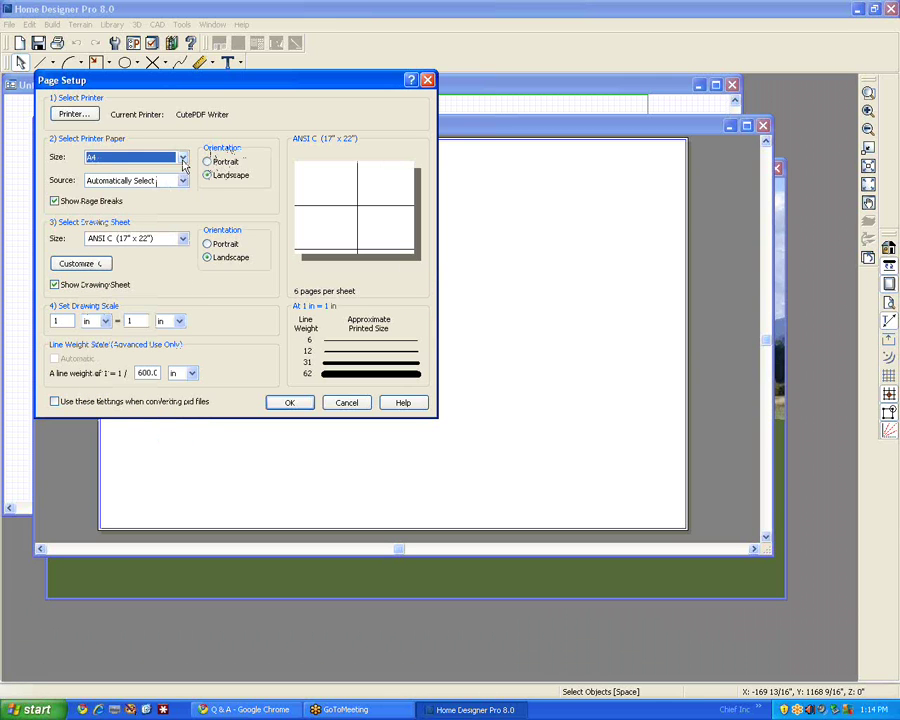
pyautogui.click(183, 157)
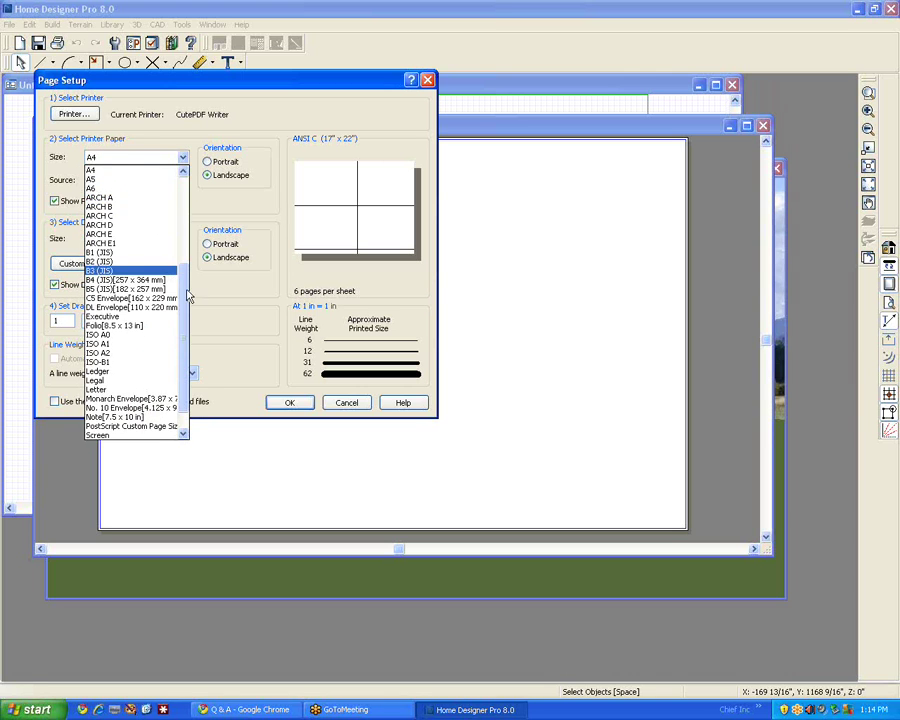
pyautogui.scroll(2, 183, 265)
pyautogui.moveTo(183, 265); pyautogui.dragTo(194, 207)
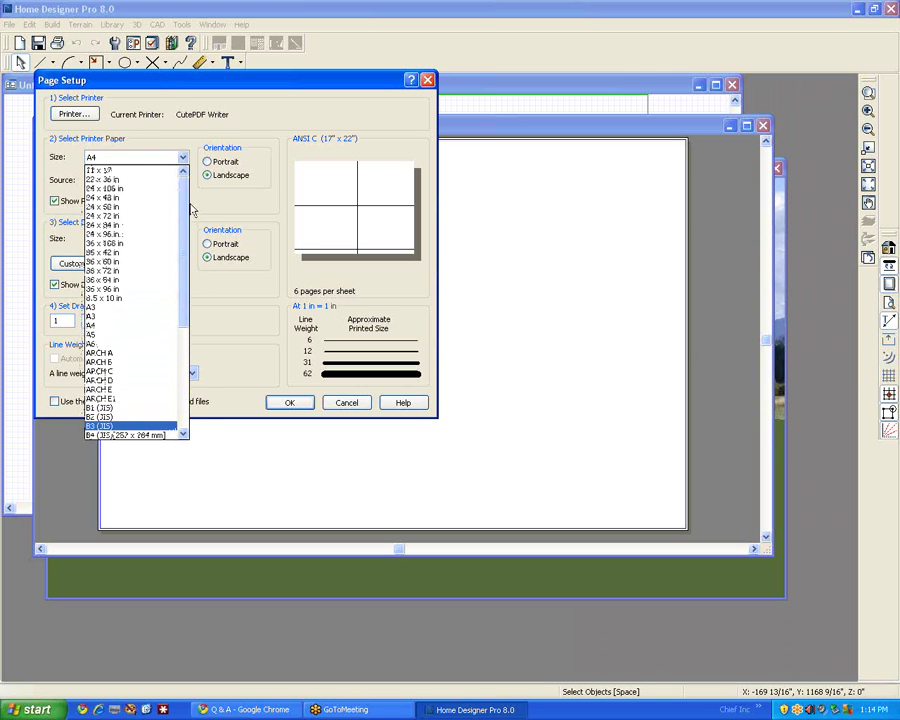
pyautogui.click(128, 307)
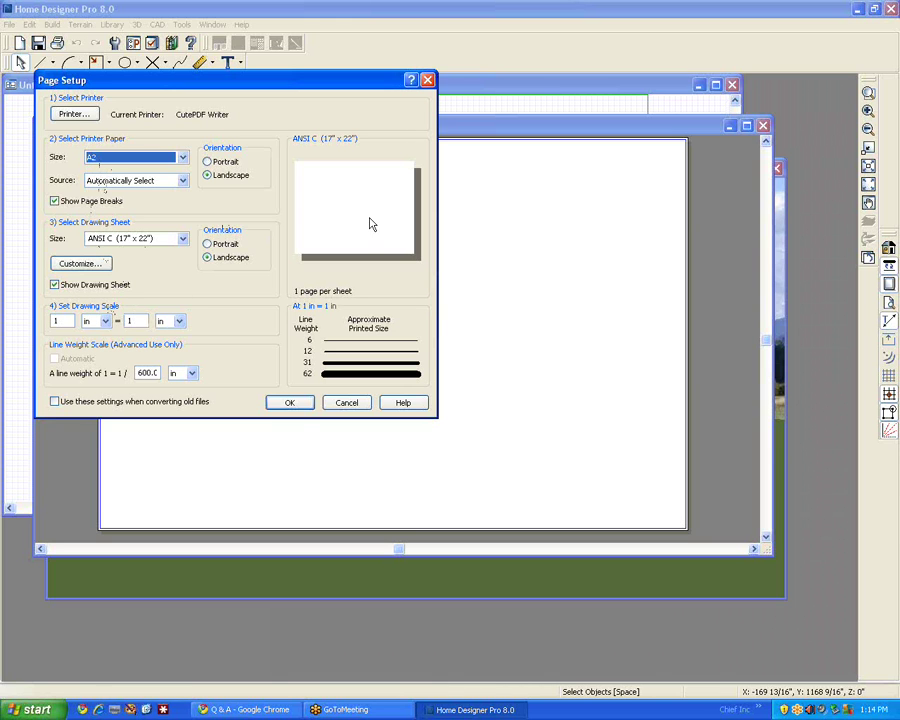
pyautogui.click(290, 403)
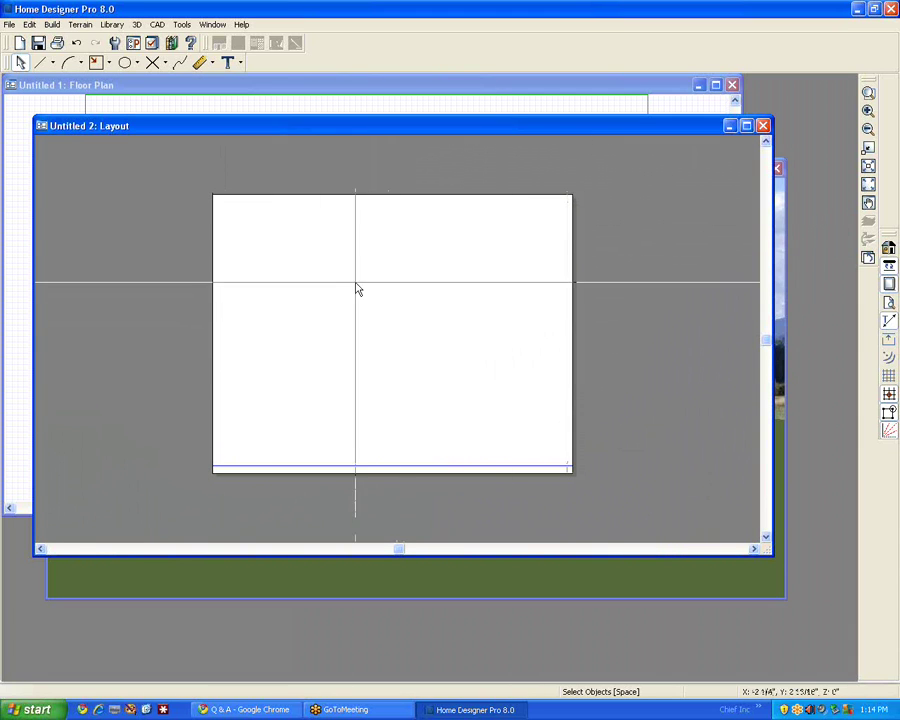
pyautogui.click(212, 63)
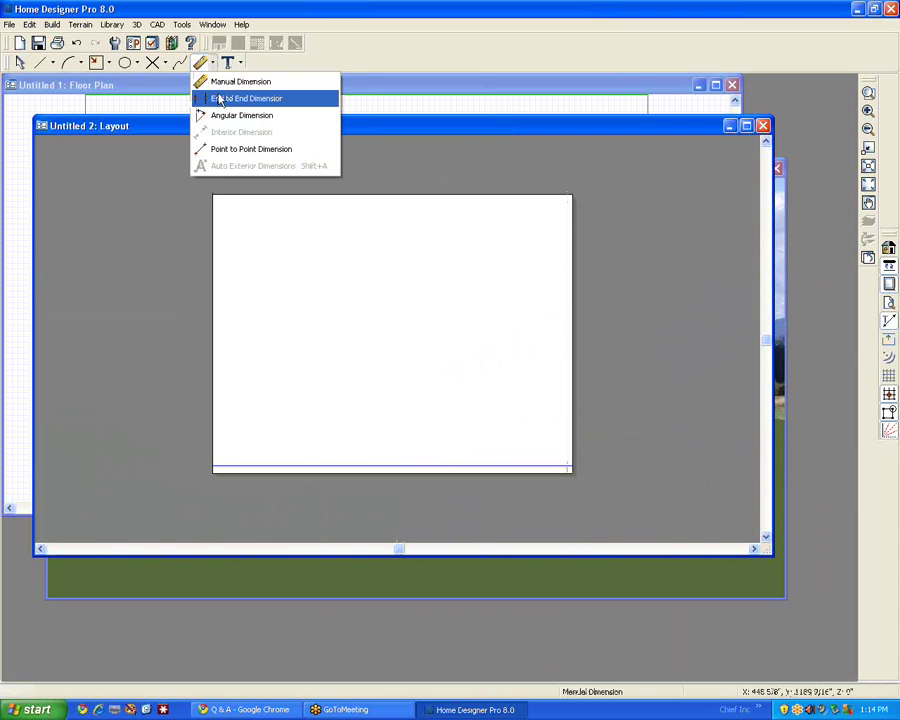
# Add an end-to-end dimension along the layout page's left edge, select it, and return to the 3D render.
pyautogui.click(219, 98)
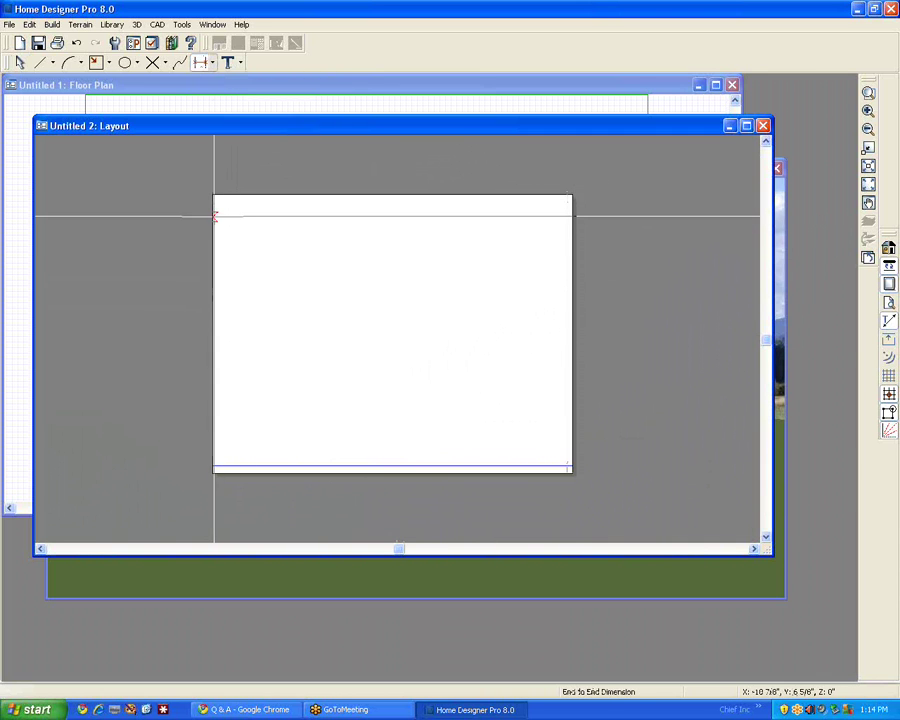
pyautogui.moveTo(214, 208); pyautogui.dragTo(572, 213)
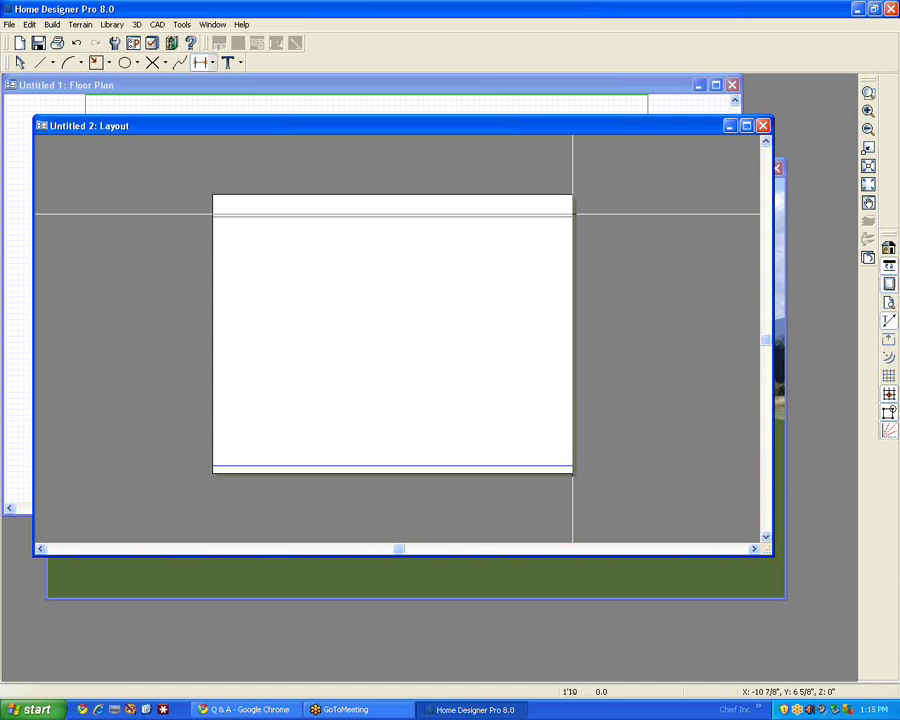
pyautogui.moveTo(572, 213); pyautogui.dragTo(211, 471)
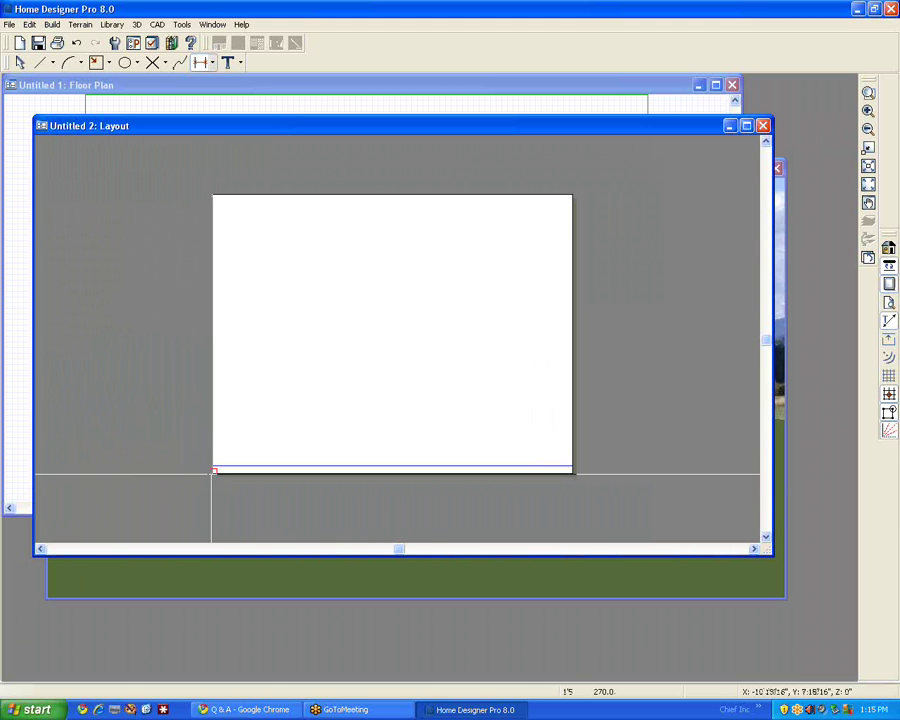
pyautogui.moveTo(211, 471); pyautogui.dragTo(211, 471)
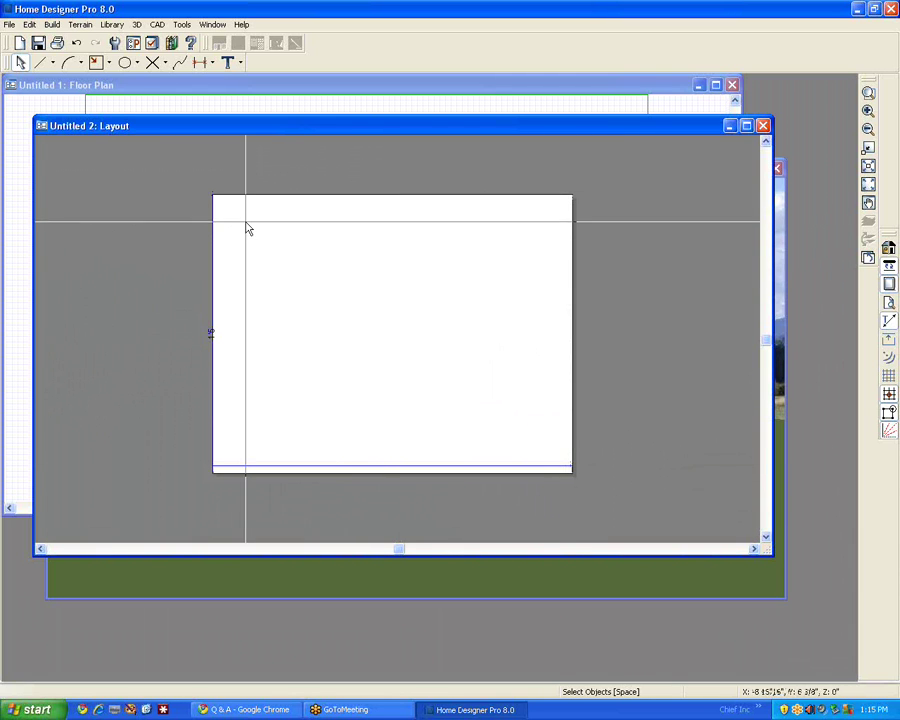
pyautogui.click(213, 344)
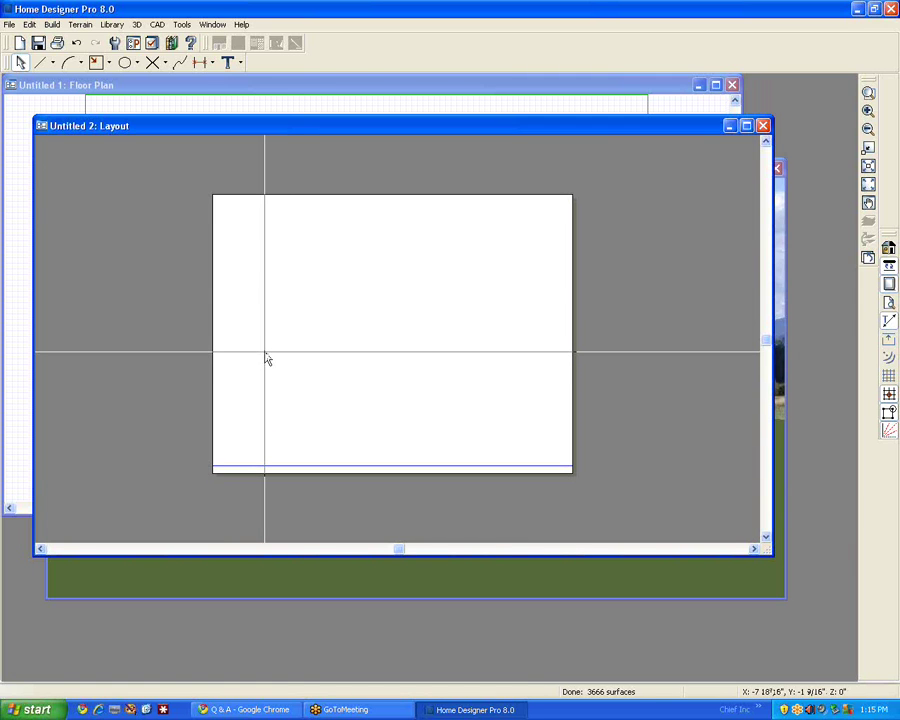
pyautogui.hotkey('ctrl', 'Tab')
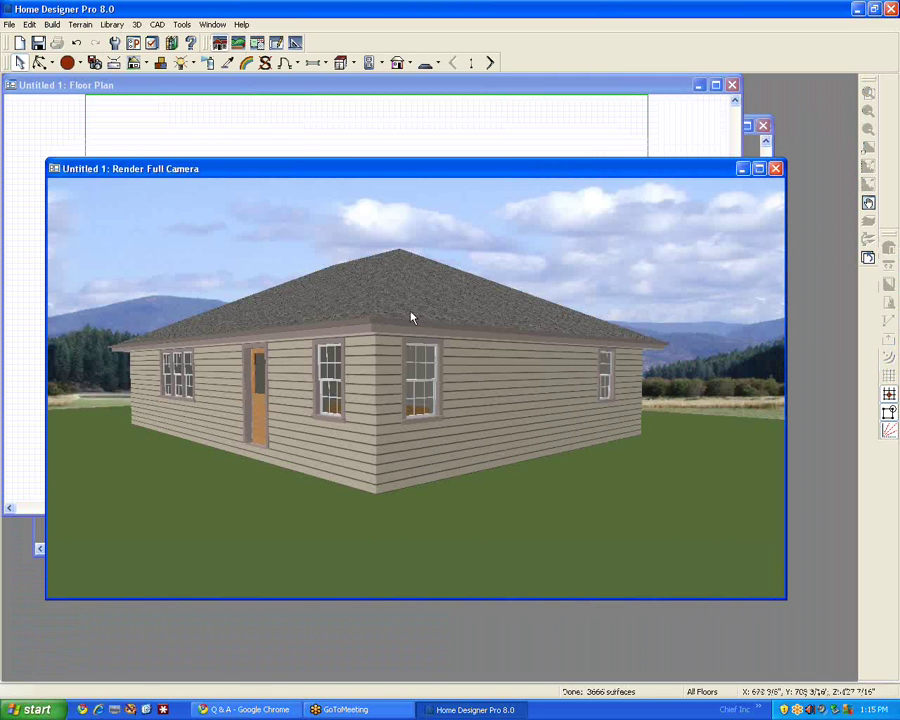
# Render the camera view as Final View, then send it to layout from the File menu.
pyautogui.click(146, 64)
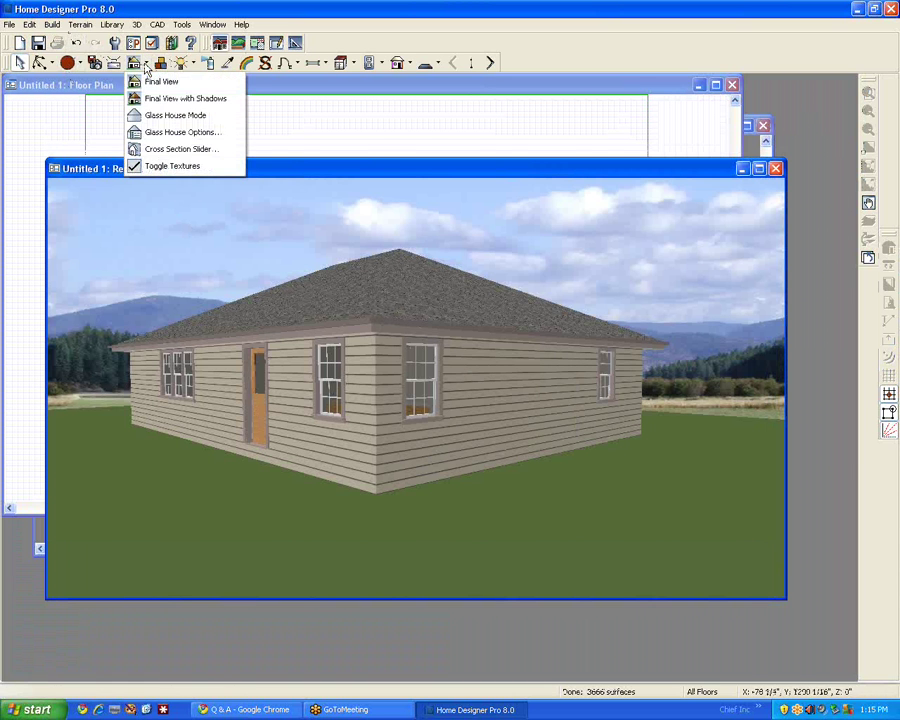
pyautogui.click(153, 83)
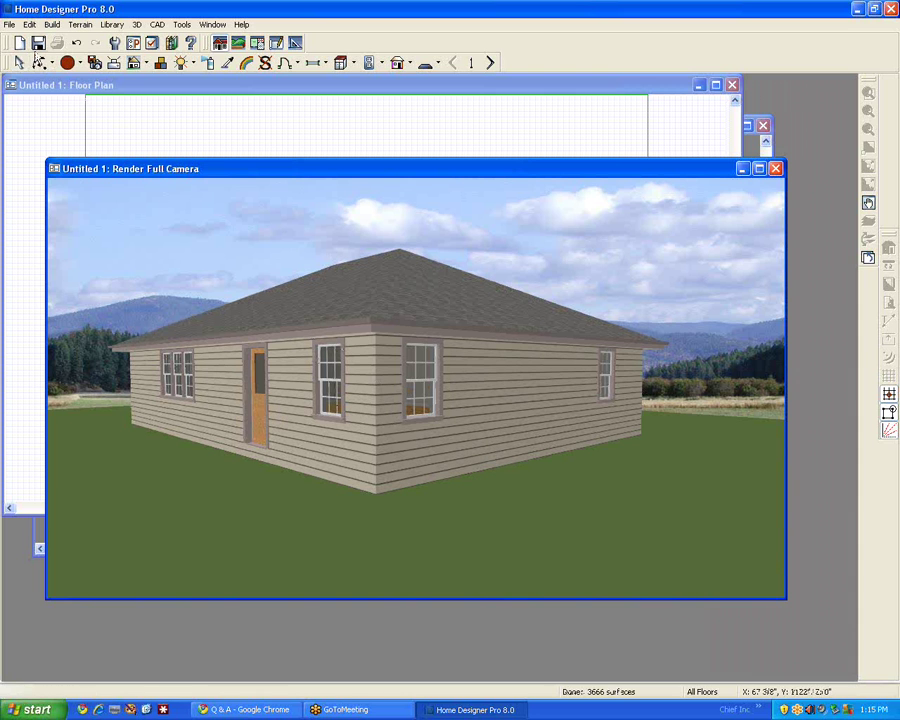
pyautogui.click(9, 24)
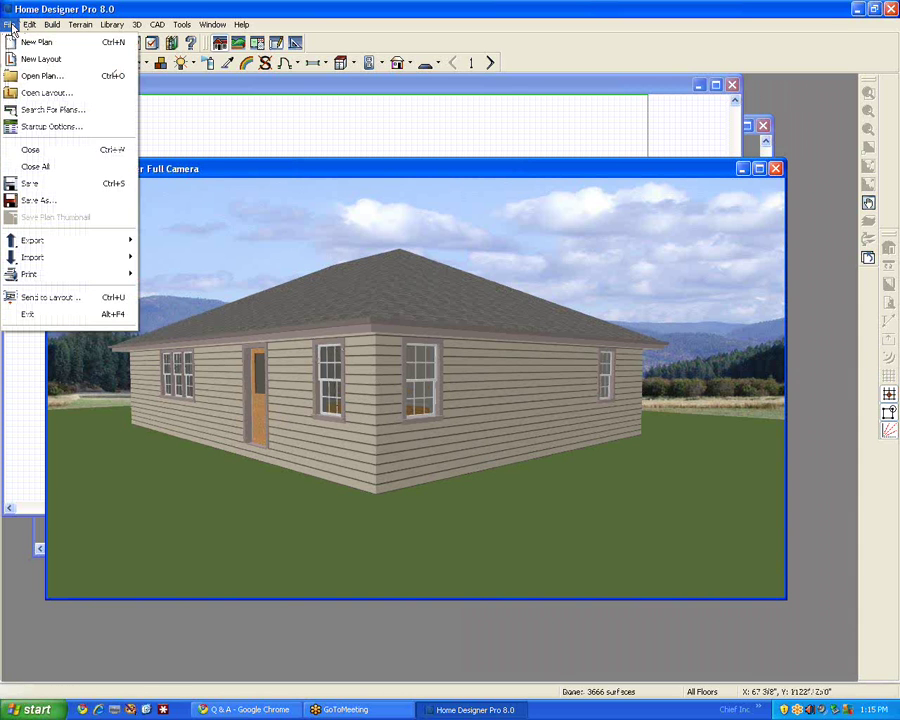
pyautogui.moveTo(91, 239)
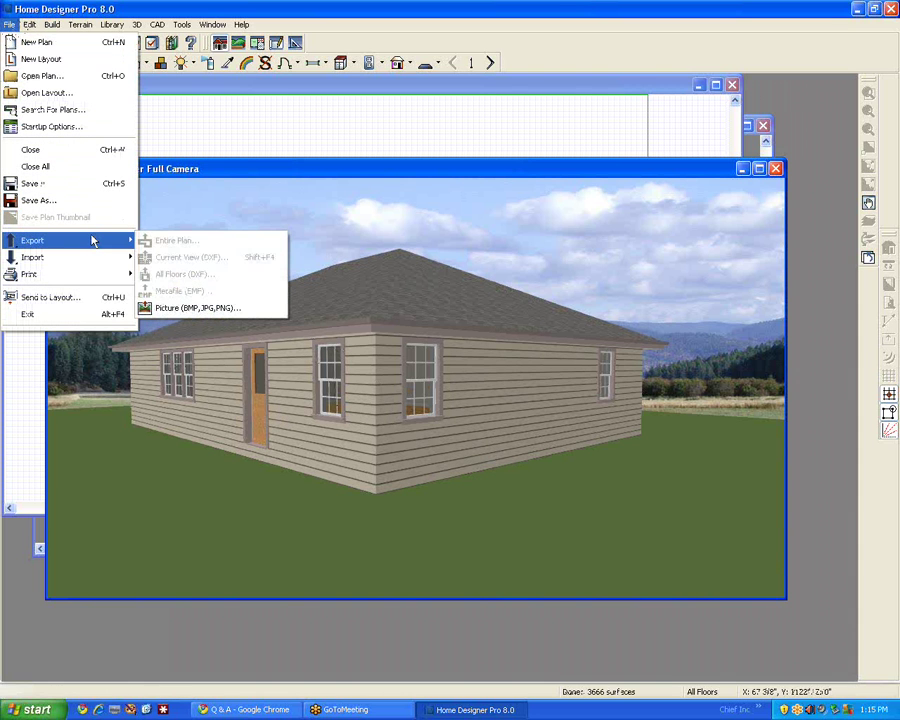
pyautogui.click(60, 297)
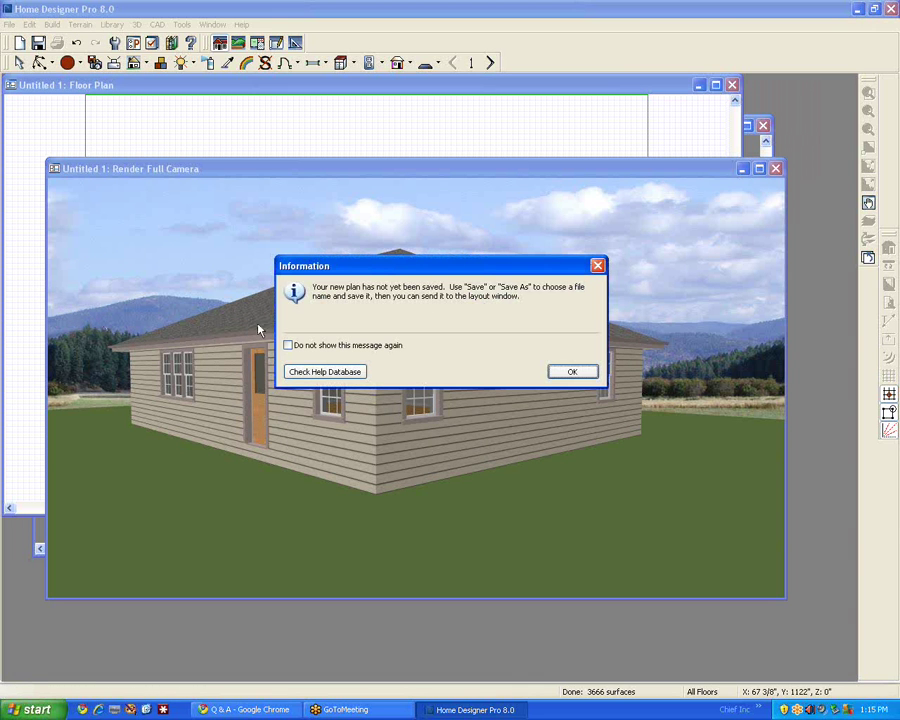
# Dismiss the notice and save the plan as Untitled 1.plan on the Desktop.
pyautogui.click(572, 372)
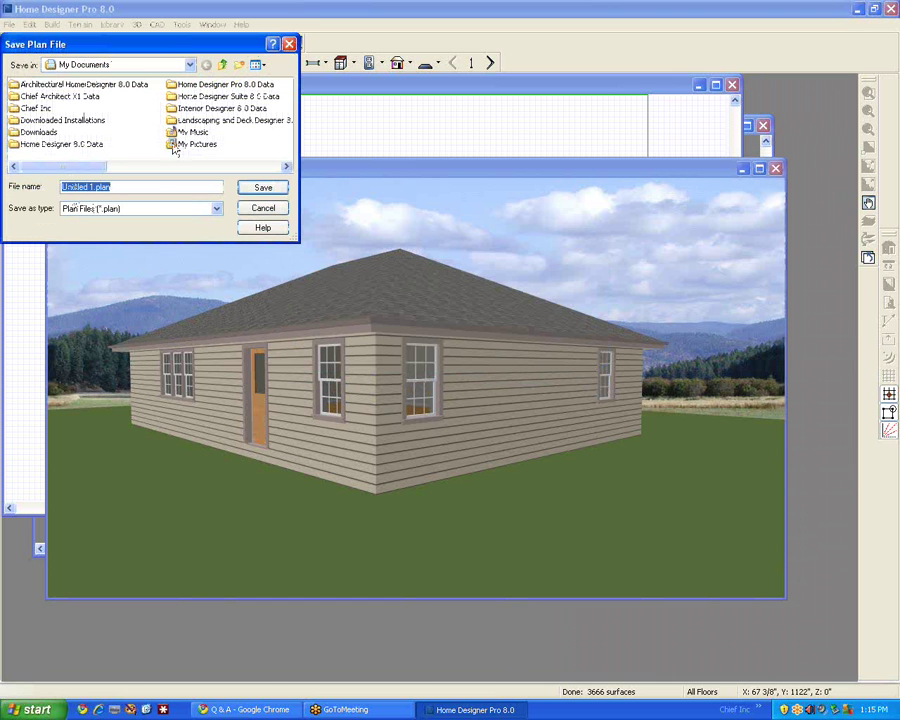
pyautogui.click(190, 66)
pyautogui.click(125, 80)
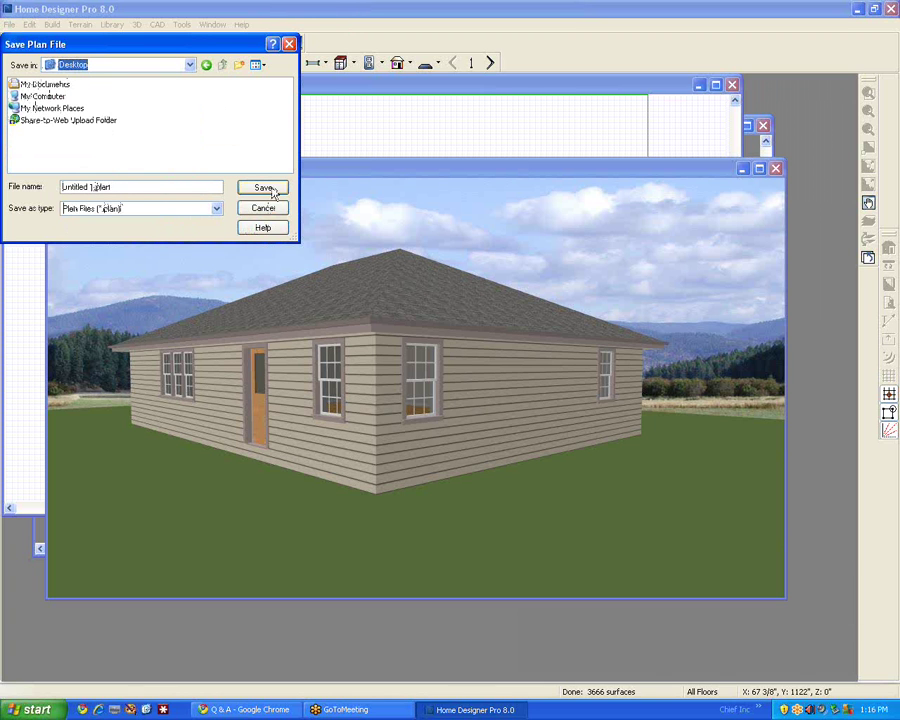
pyautogui.click(249, 190)
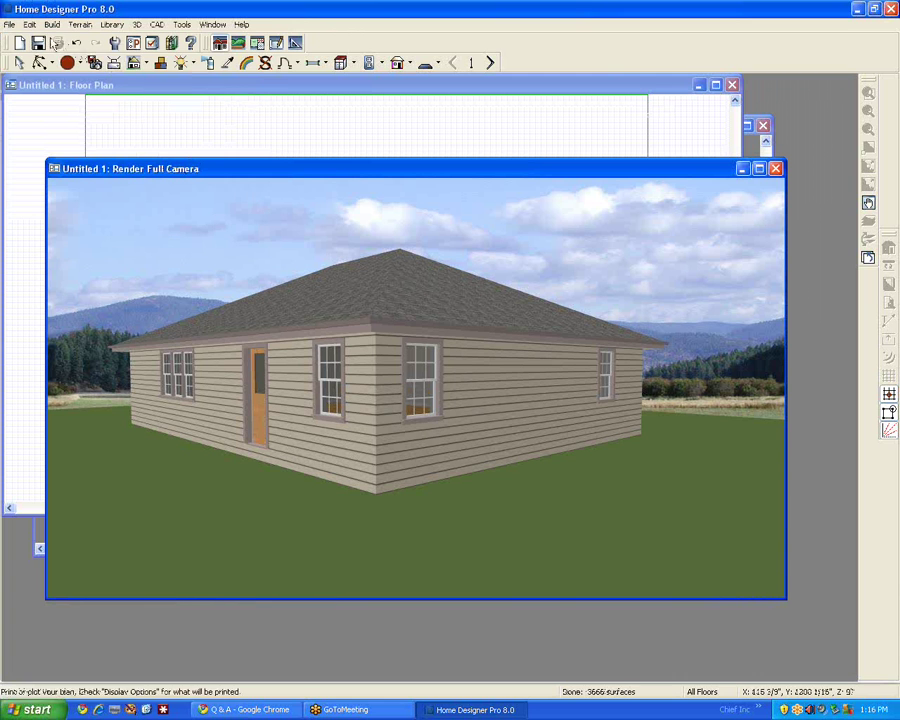
pyautogui.click(11, 24)
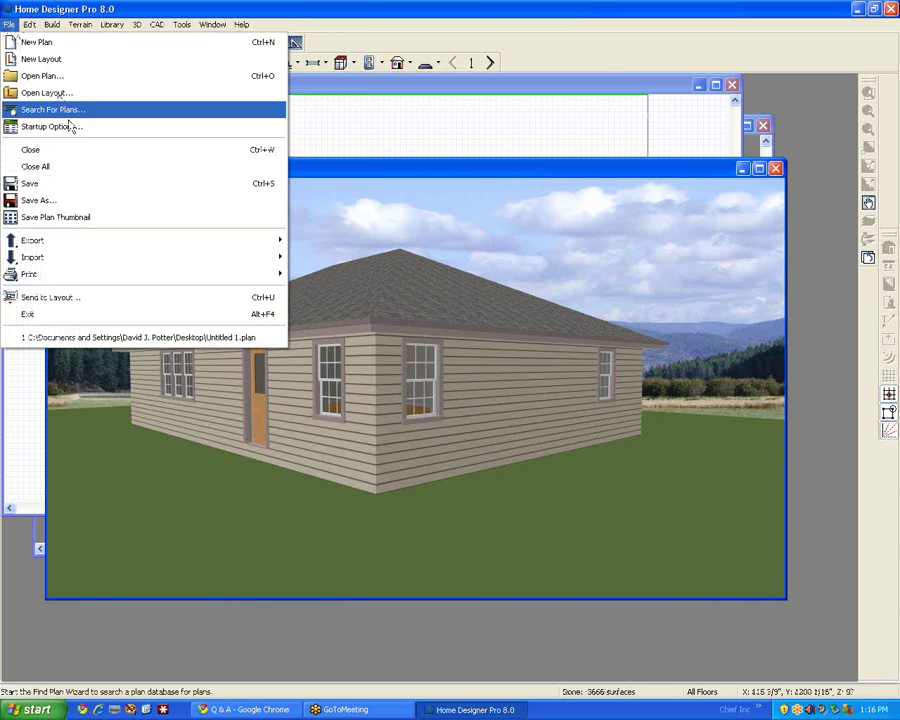
# Send the current 3D view to layout as Current Screen As Image.
pyautogui.click(60, 297)
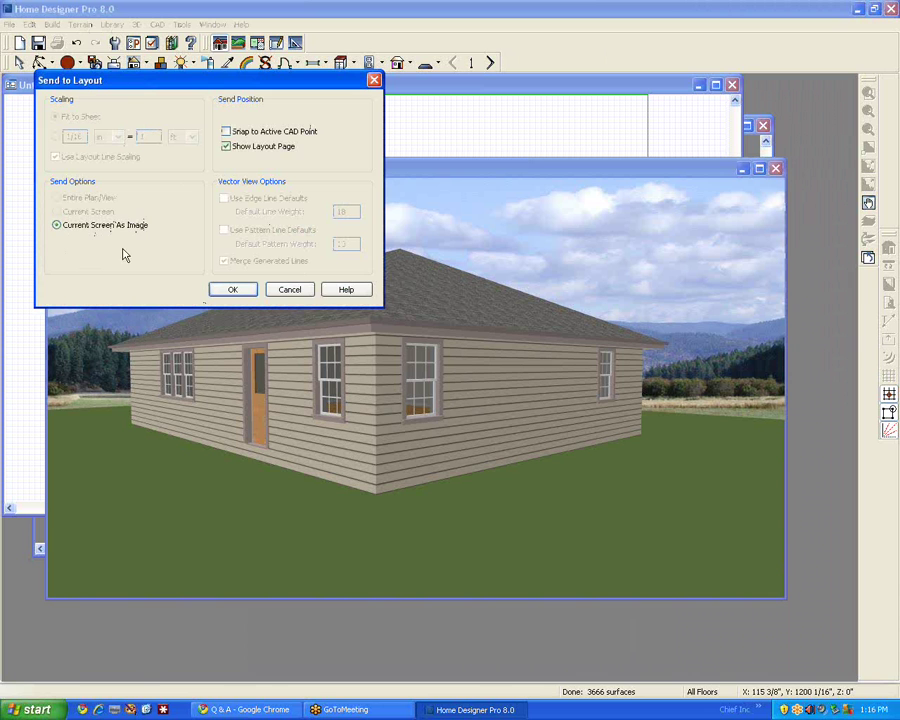
pyautogui.click(236, 290)
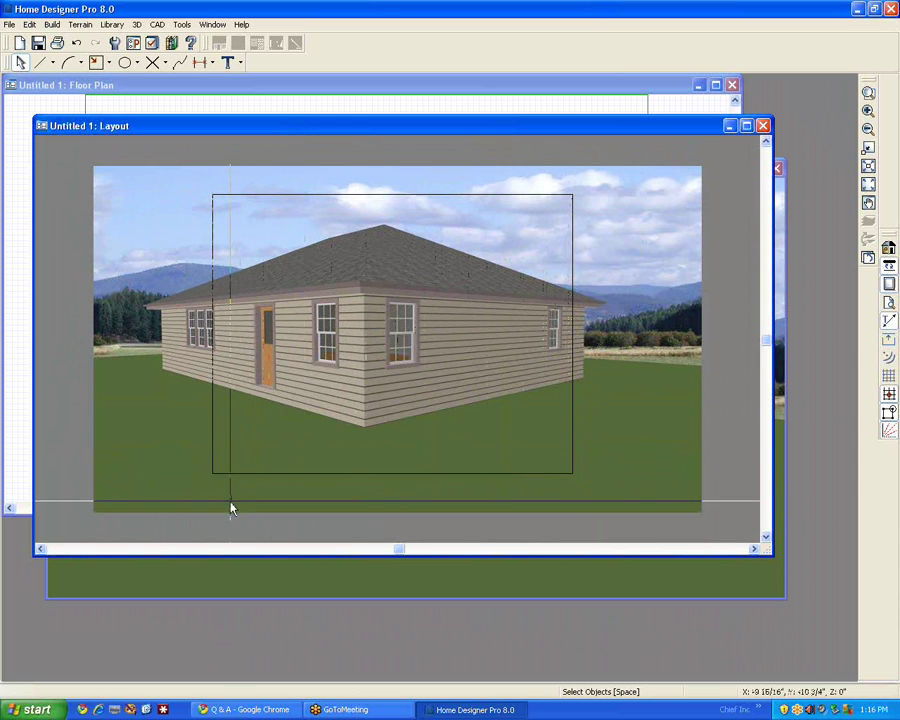
# Select the house picture, undo an accidental crop, and shrink and move it onto the sheet.
pyautogui.click(137, 226)
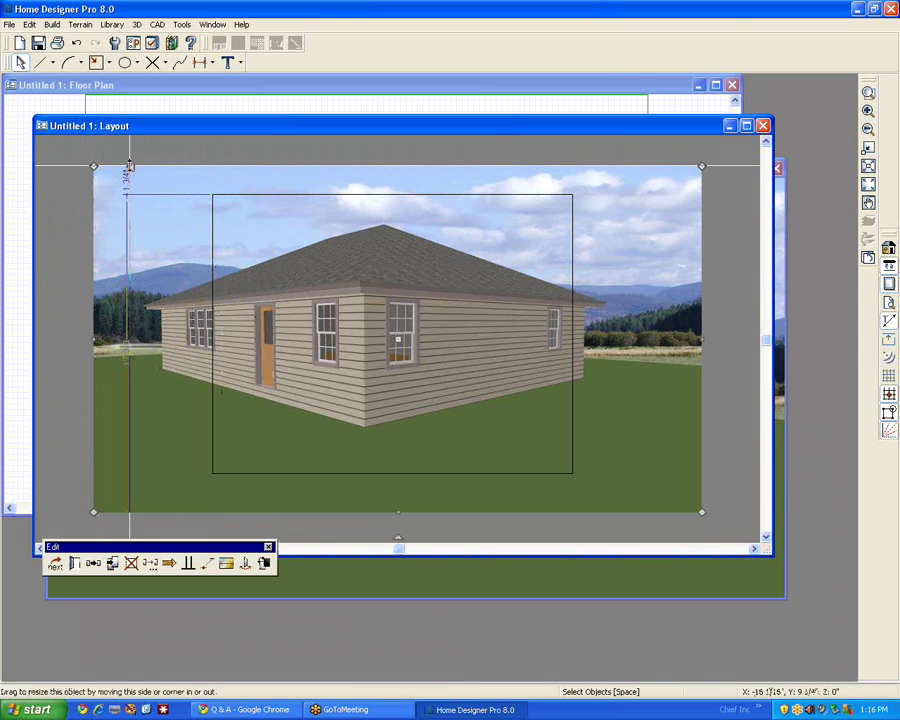
pyautogui.moveTo(93, 340); pyautogui.dragTo(356, 340)
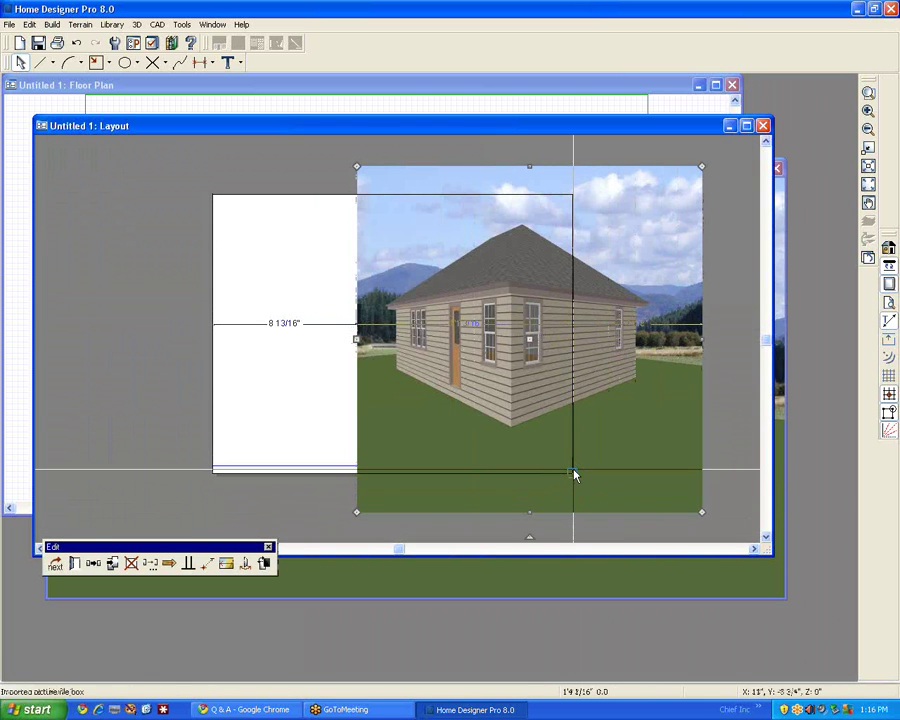
pyautogui.hotkey('ctrl', 'z')
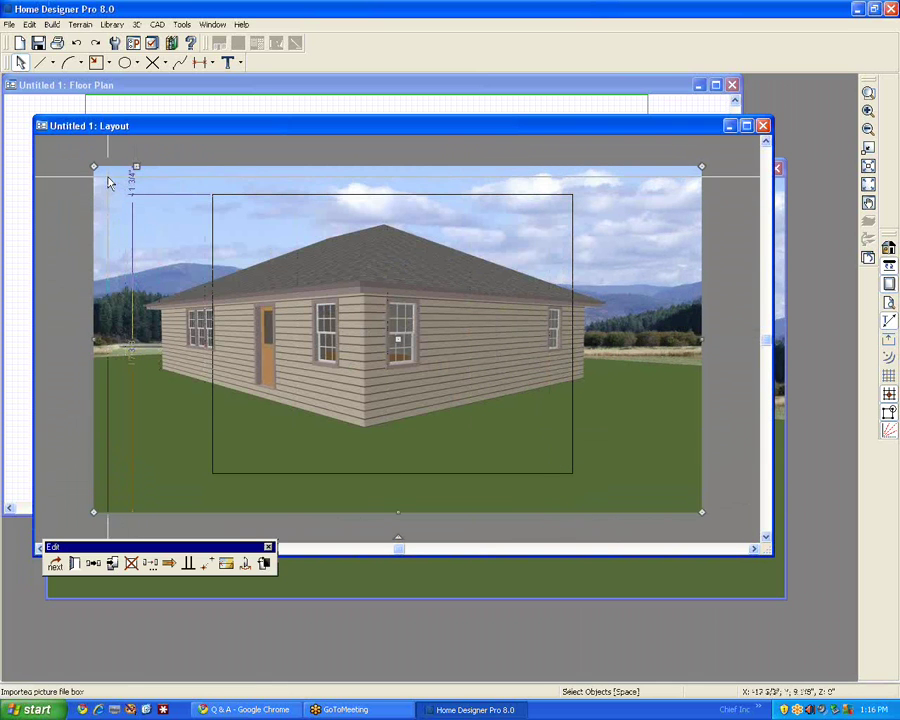
pyautogui.moveTo(95, 170); pyautogui.dragTo(233, 225)
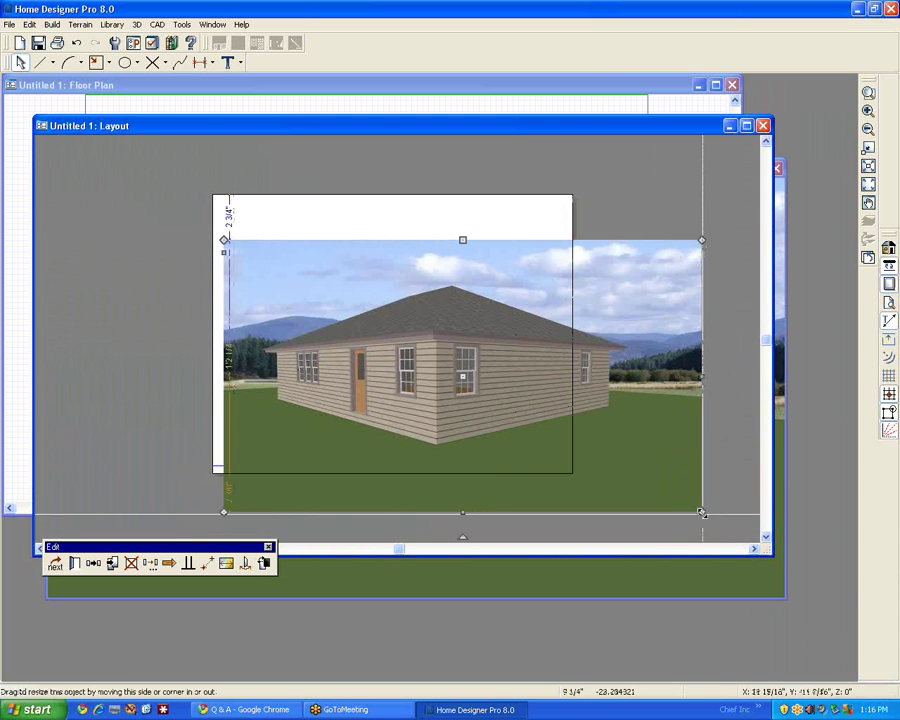
pyautogui.moveTo(701, 511); pyautogui.dragTo(562, 446)
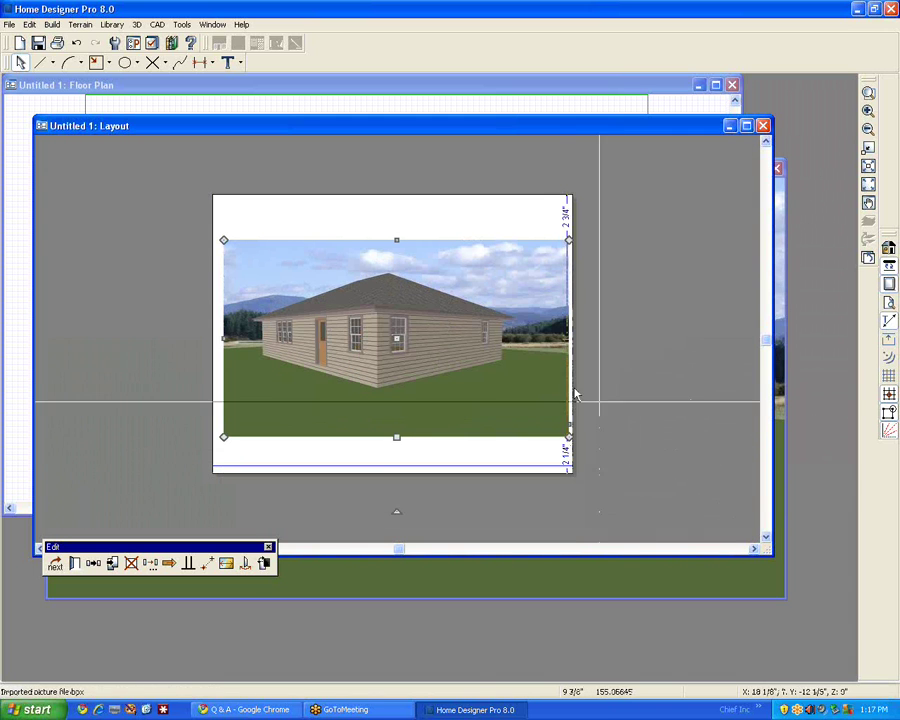
pyautogui.moveTo(395, 338); pyautogui.dragTo(389, 341)
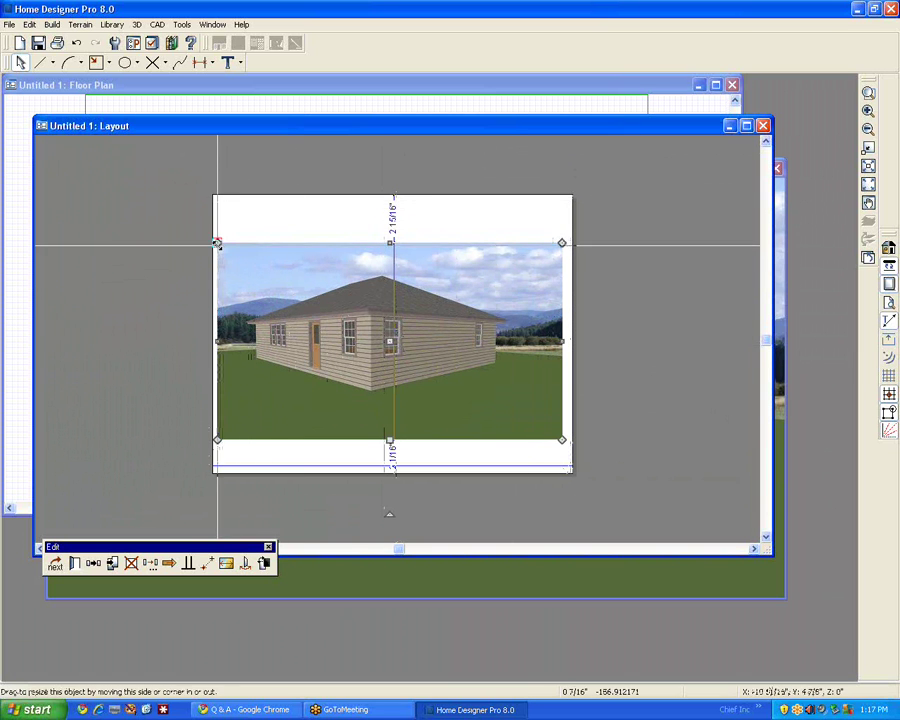
pyautogui.moveTo(229, 254); pyautogui.dragTo(215, 238)
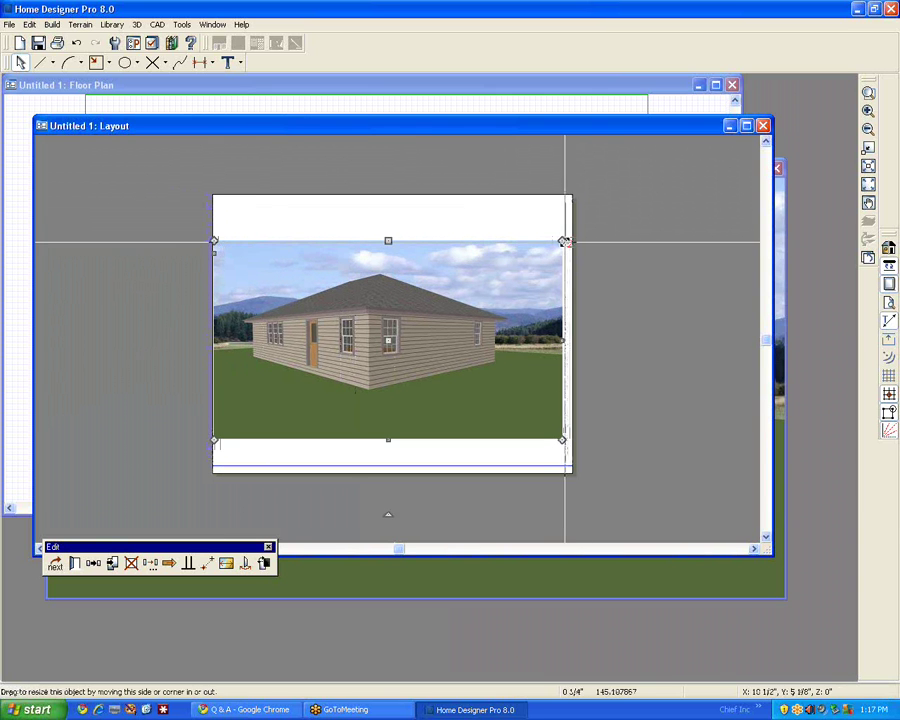
pyautogui.moveTo(562, 240); pyautogui.dragTo(572, 233)
pyautogui.click(706, 422)
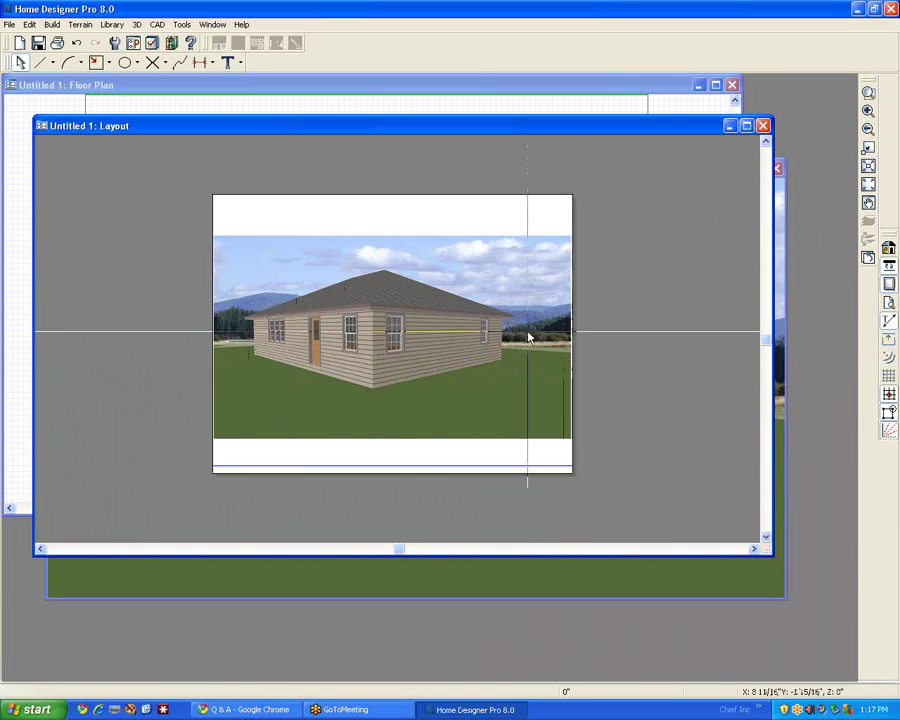
# Reselect the picture, enlarge it toward both upper corners, and shift it slightly down.
pyautogui.click(565, 256)
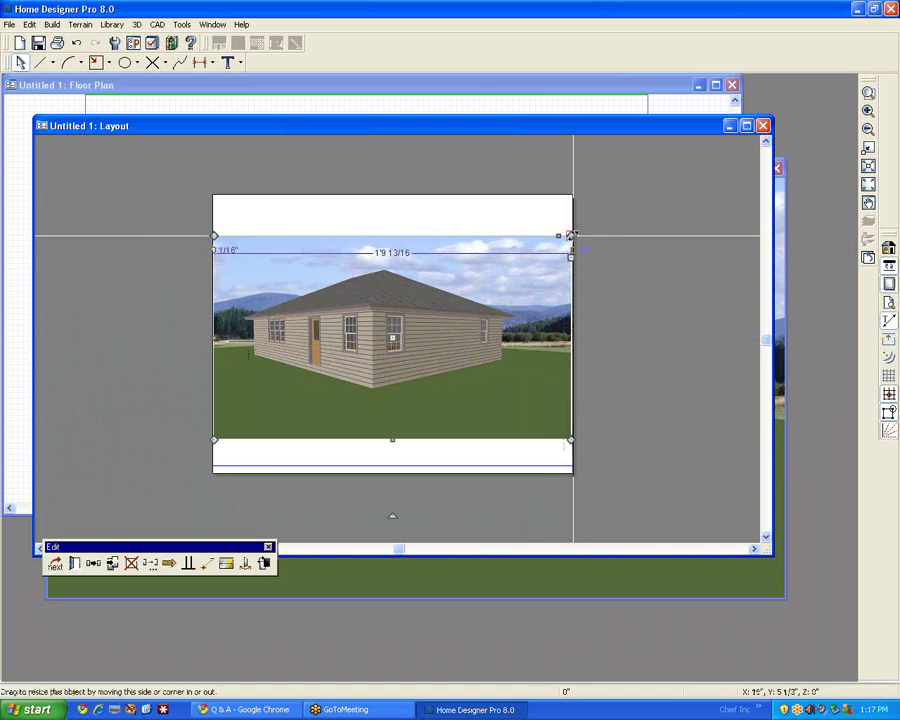
pyautogui.moveTo(570, 234); pyautogui.dragTo(612, 211)
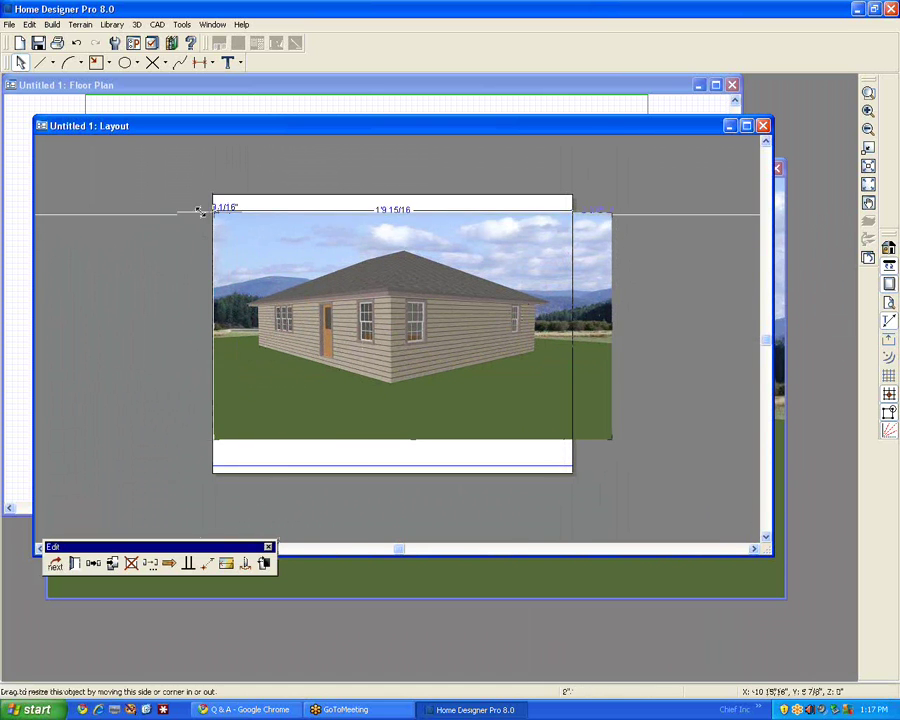
pyautogui.moveTo(199, 211); pyautogui.dragTo(181, 194)
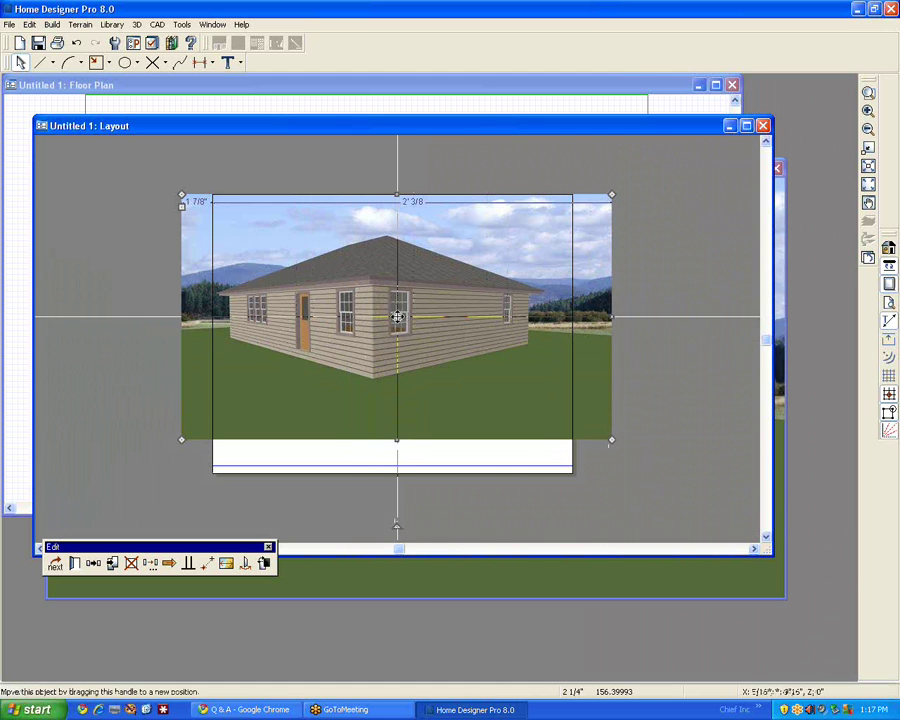
pyautogui.moveTo(397, 316); pyautogui.dragTo(391, 336)
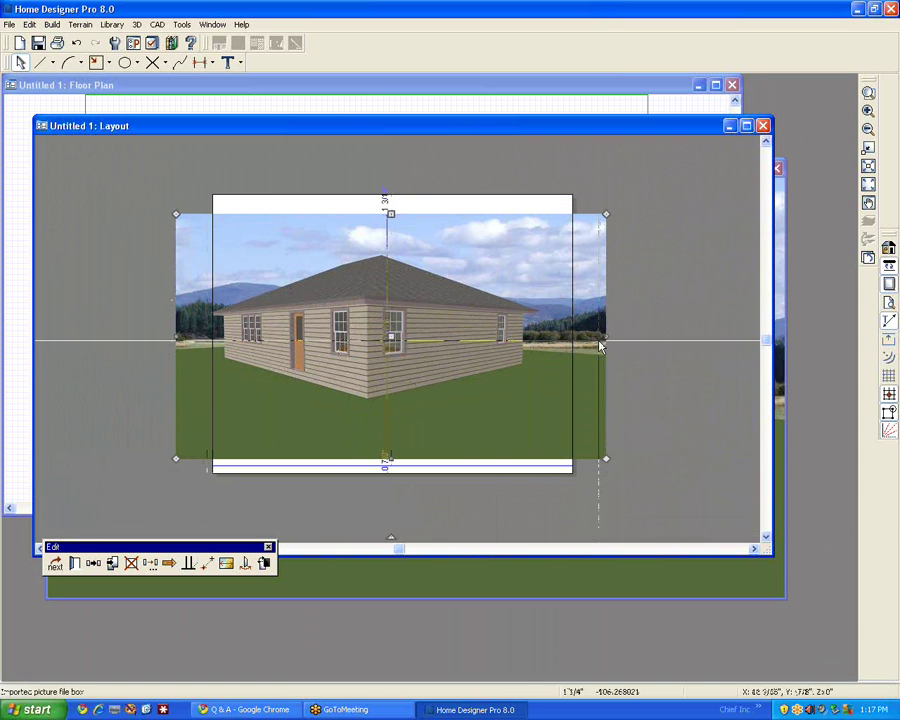
pyautogui.moveTo(600, 343); pyautogui.dragTo(620, 206)
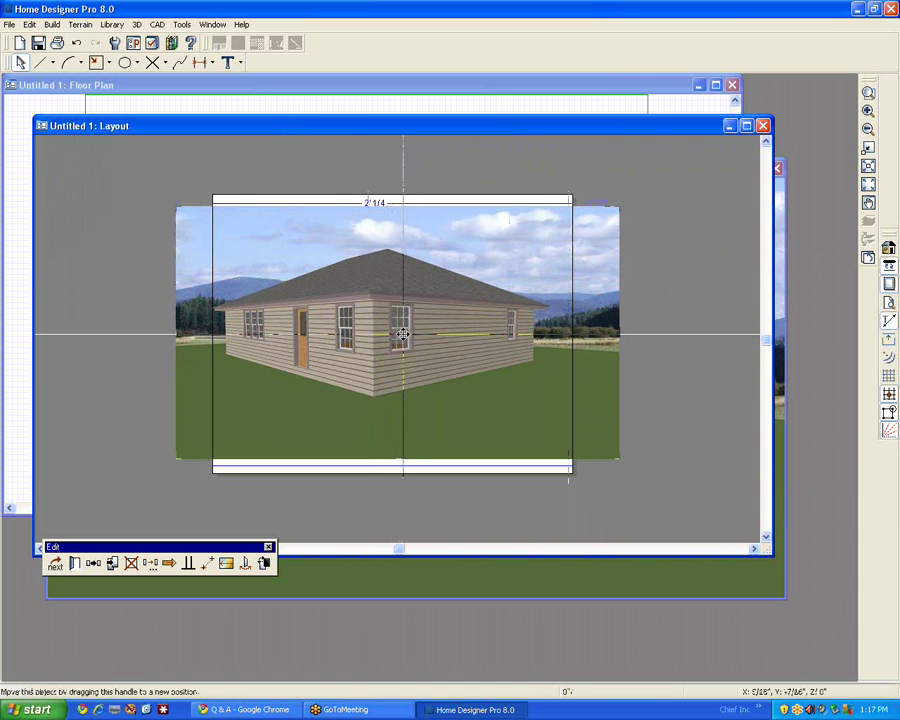
# Enlarge the picture toward the upper right and lower left, centre it on the sheet, and deselect.
pyautogui.moveTo(401, 334); pyautogui.dragTo(410, 333)
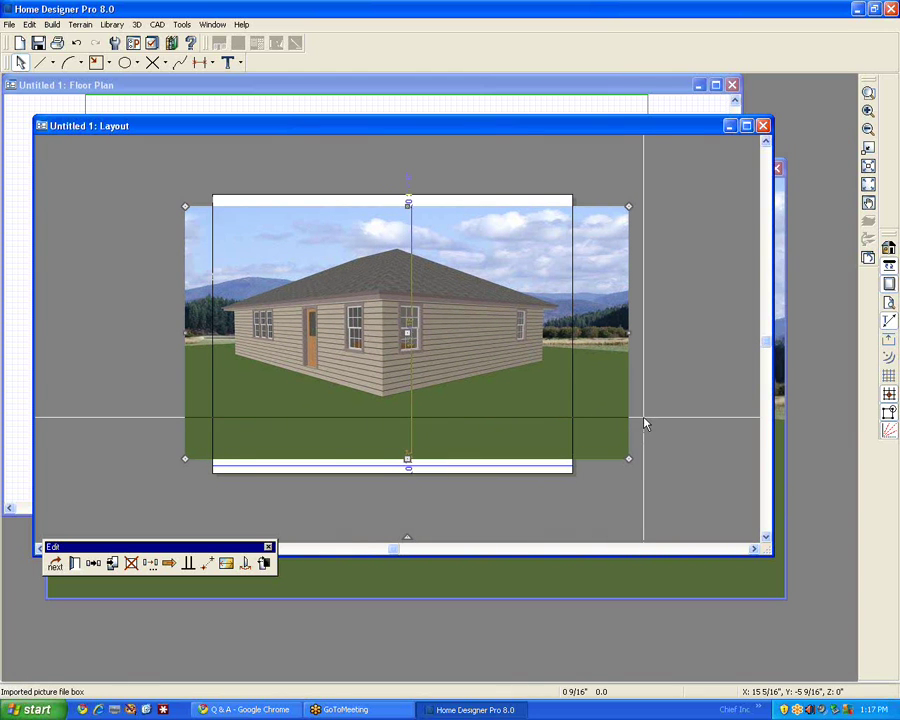
pyautogui.hotkey('ctrl', 'z')
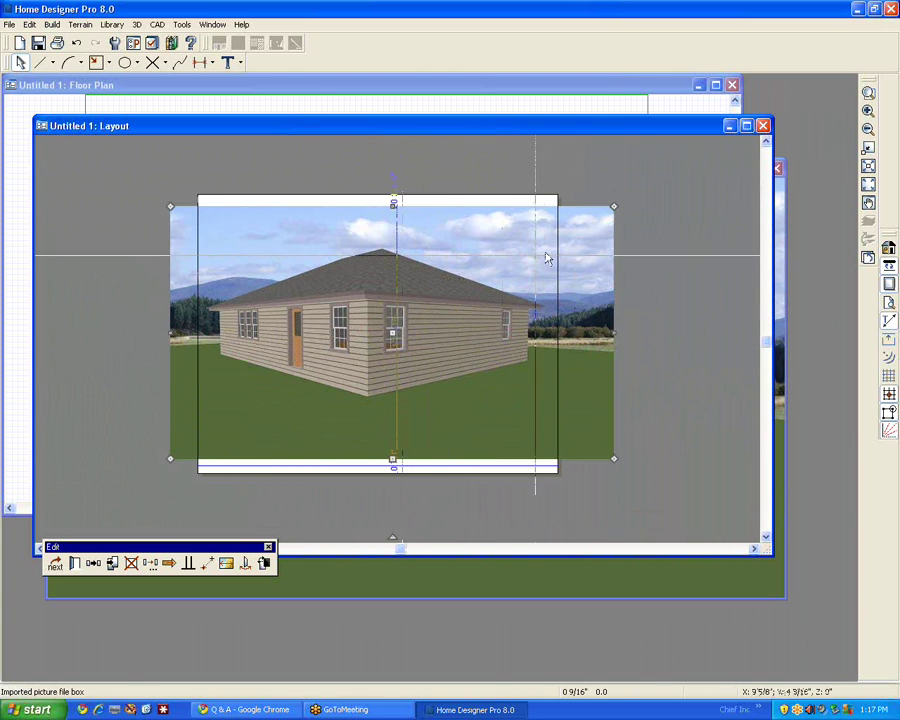
pyautogui.moveTo(614, 207)
pyautogui.mouseDown()
pyautogui.moveTo(620, 196)
pyautogui.moveTo(618, 203)
pyautogui.mouseUp()
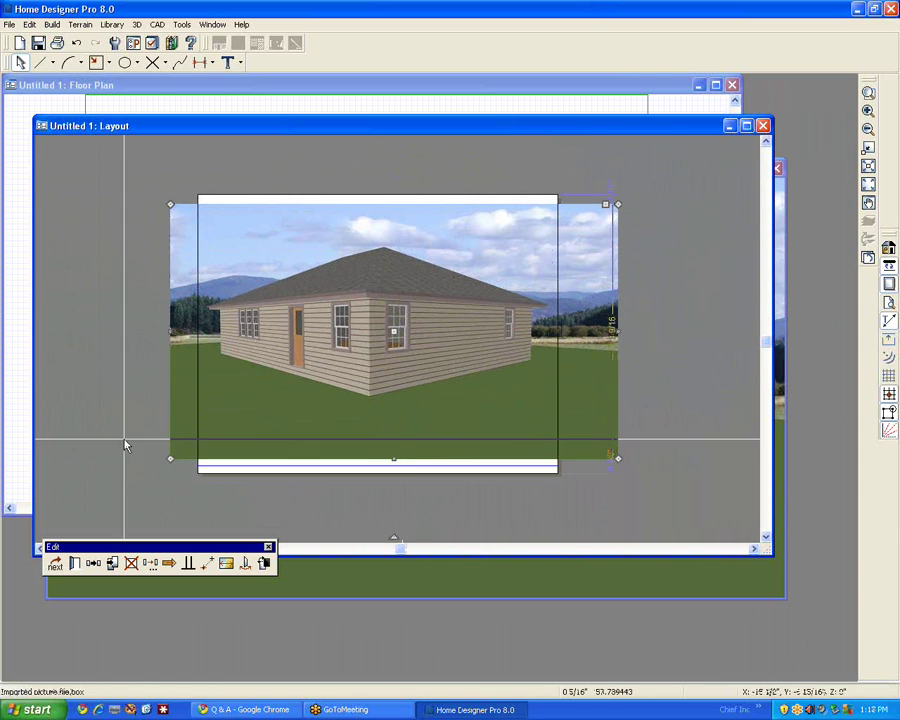
pyautogui.moveTo(170, 458); pyautogui.dragTo(151, 470)
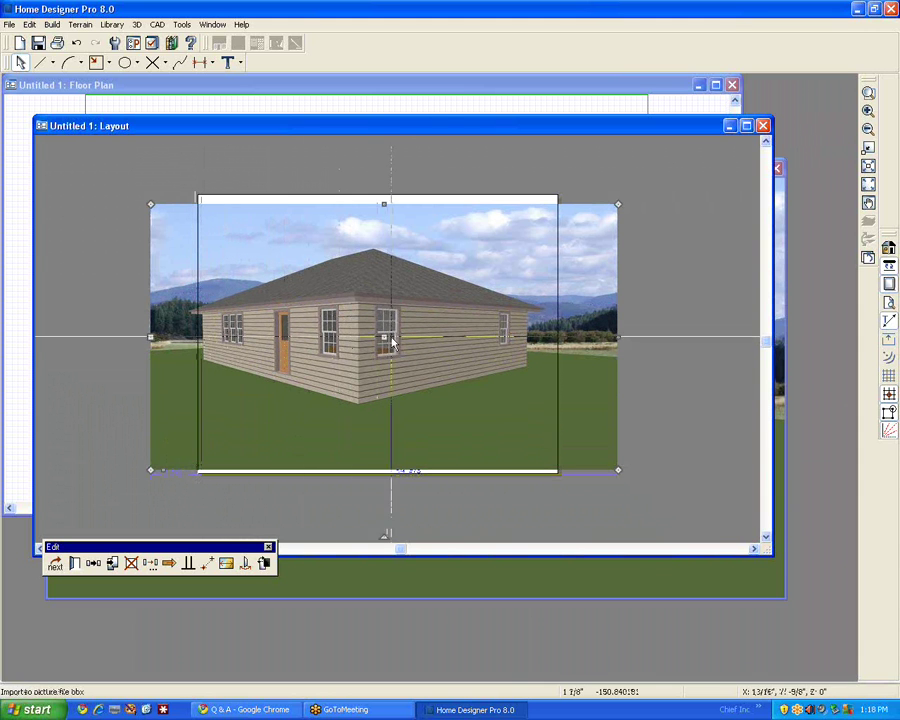
pyautogui.moveTo(385, 337); pyautogui.dragTo(390, 333)
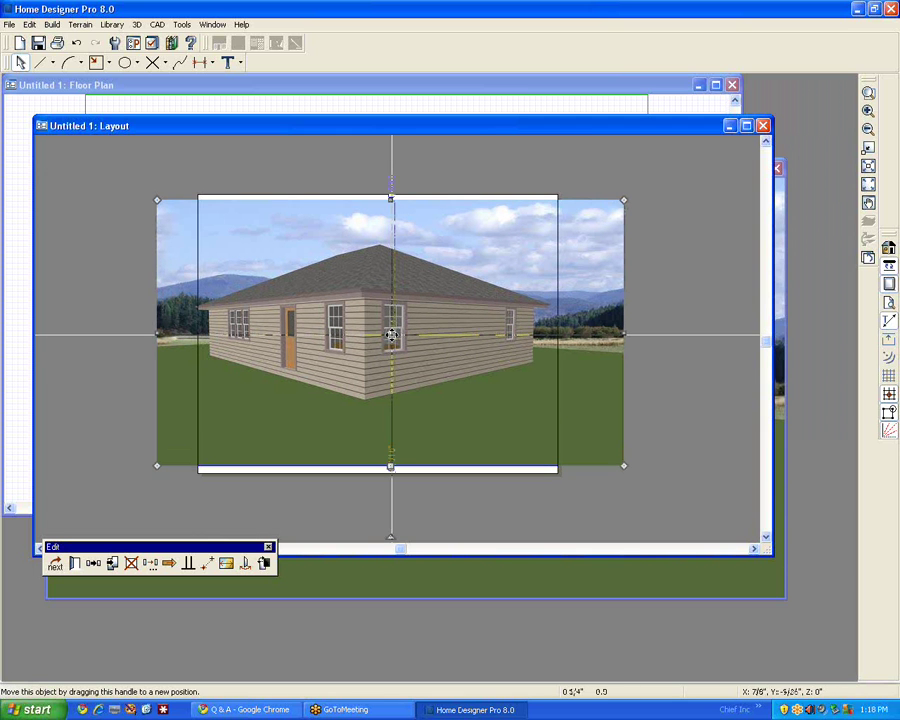
pyautogui.moveTo(390, 333); pyautogui.dragTo(397, 334)
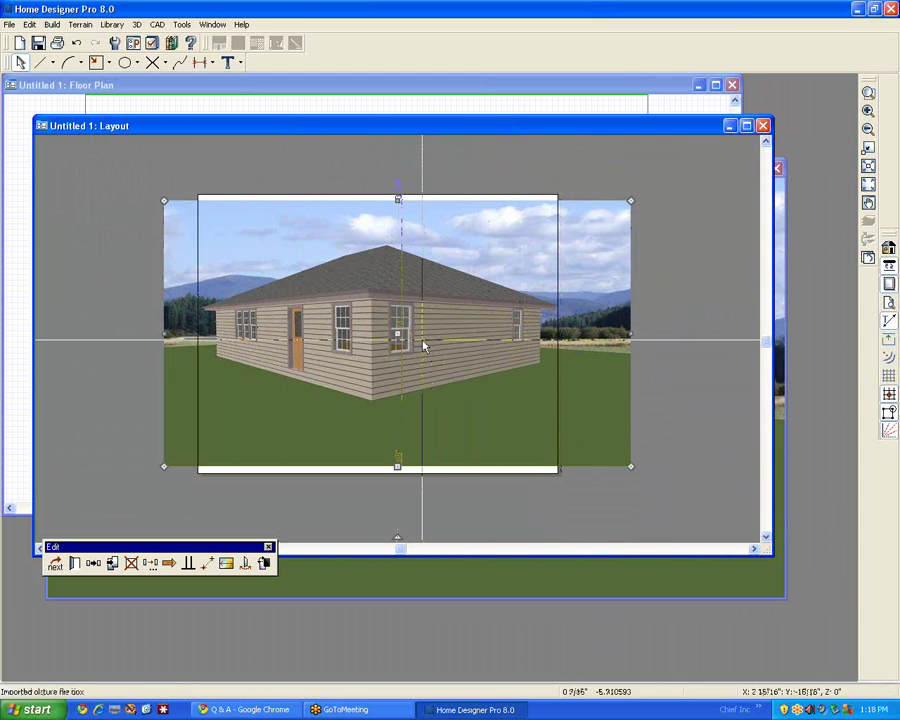
pyautogui.moveTo(399, 333)
pyautogui.mouseDown()
pyautogui.moveTo(398, 324)
pyautogui.moveTo(394, 343)
pyautogui.mouseUp()
pyautogui.click(680, 368)
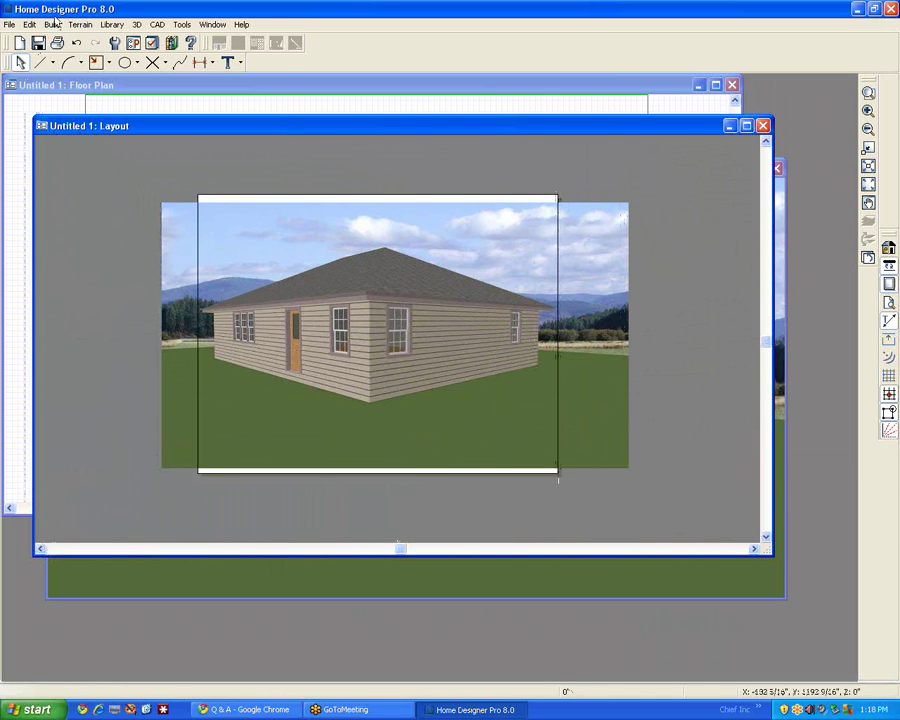
# Set up printing of the entire sheet to CutePDF Writer with Print in Color checked.
pyautogui.click(10, 24)
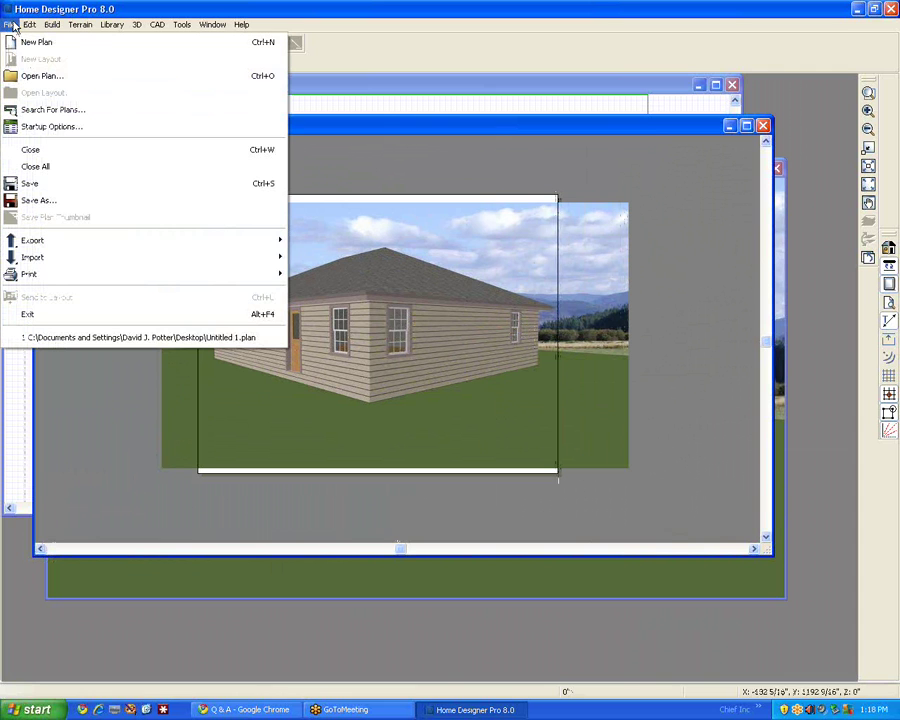
pyautogui.moveTo(87, 276)
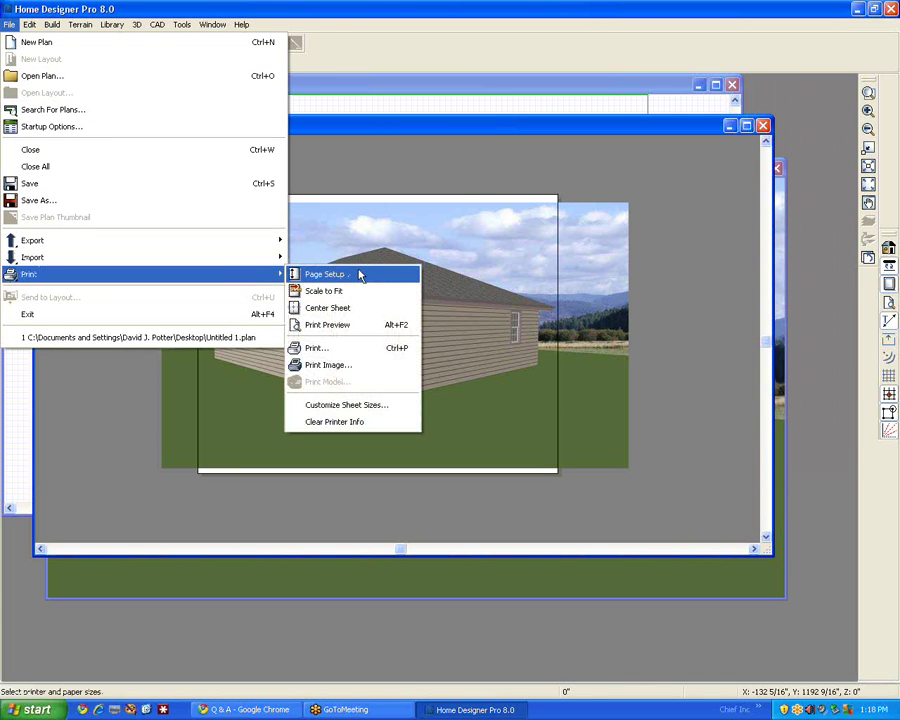
pyautogui.click(312, 347)
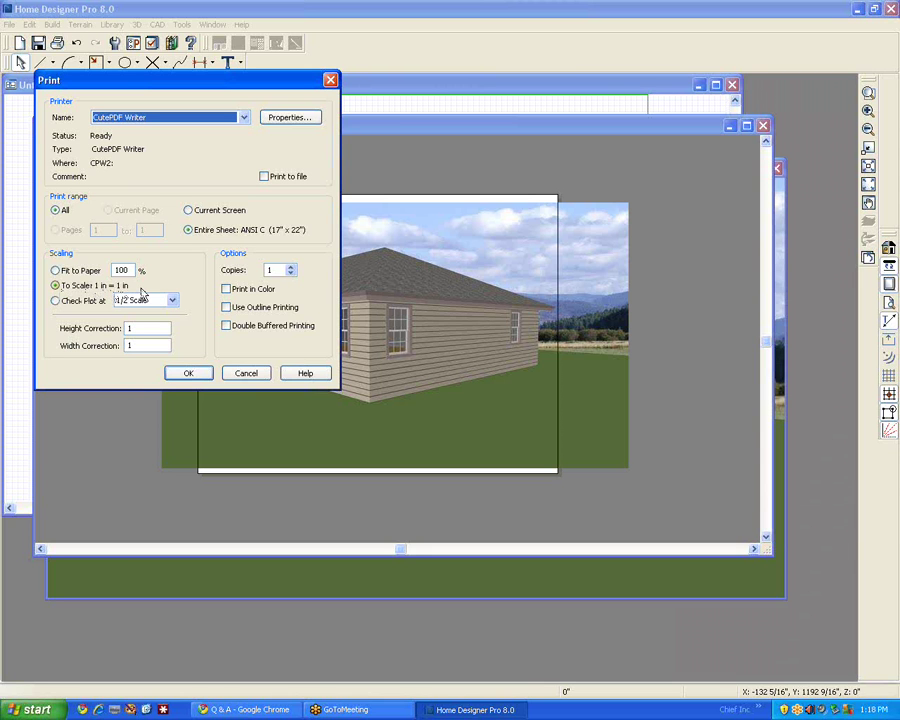
pyautogui.click(226, 290)
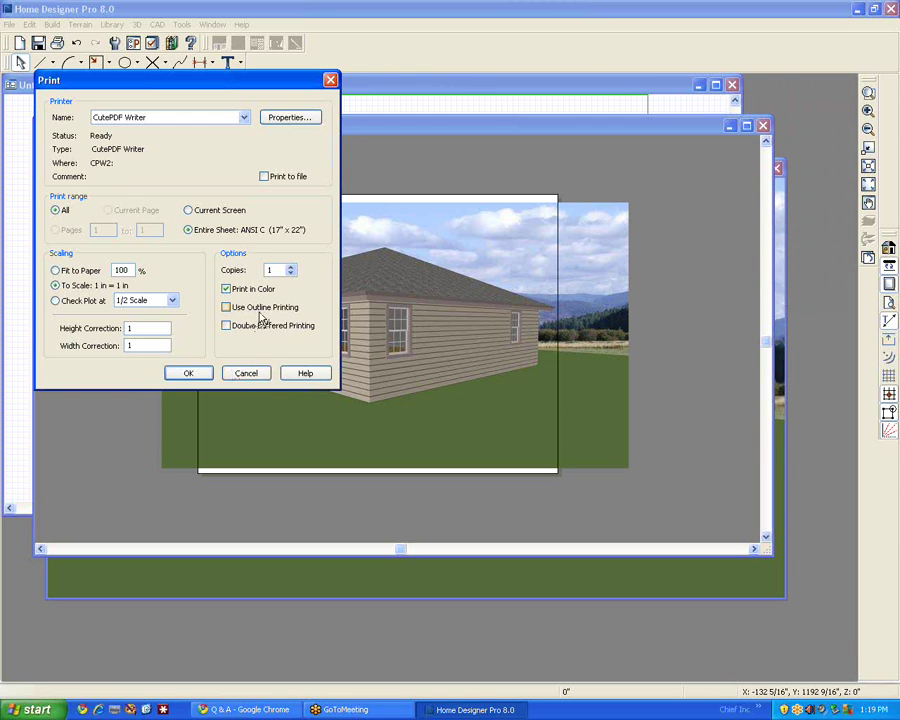
# Set CutePDF Writer to landscape with A2 advanced paper size and print the sheet.
pyautogui.click(300, 121)
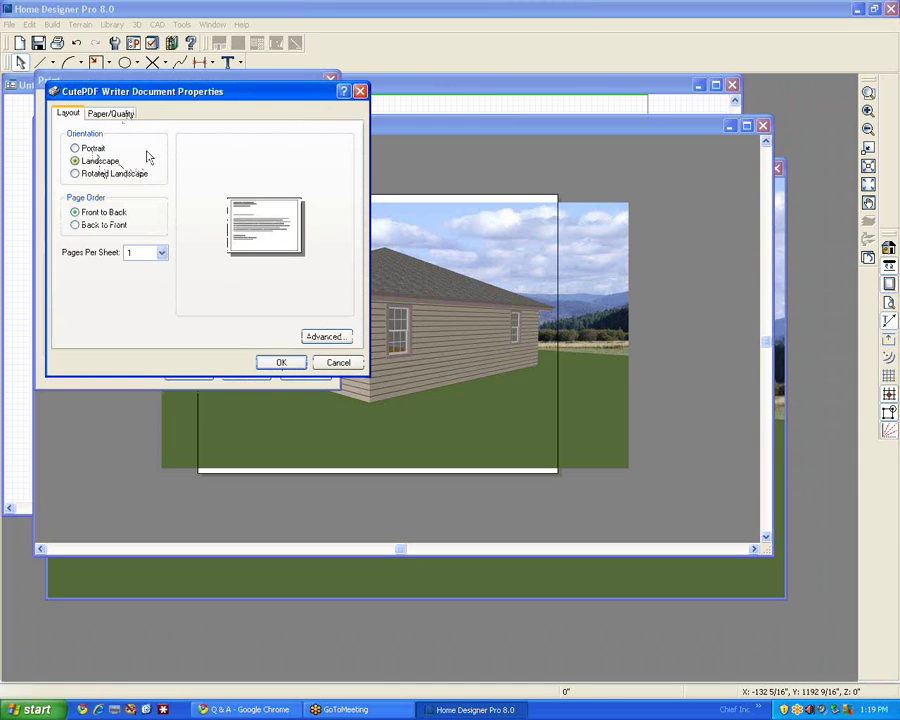
pyautogui.click(118, 117)
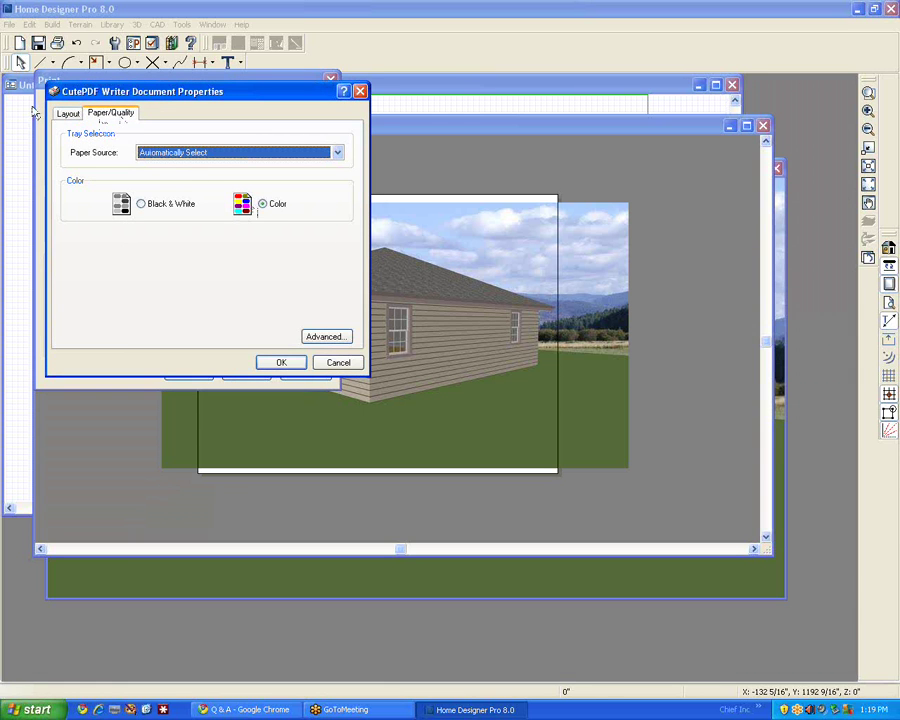
pyautogui.click(70, 115)
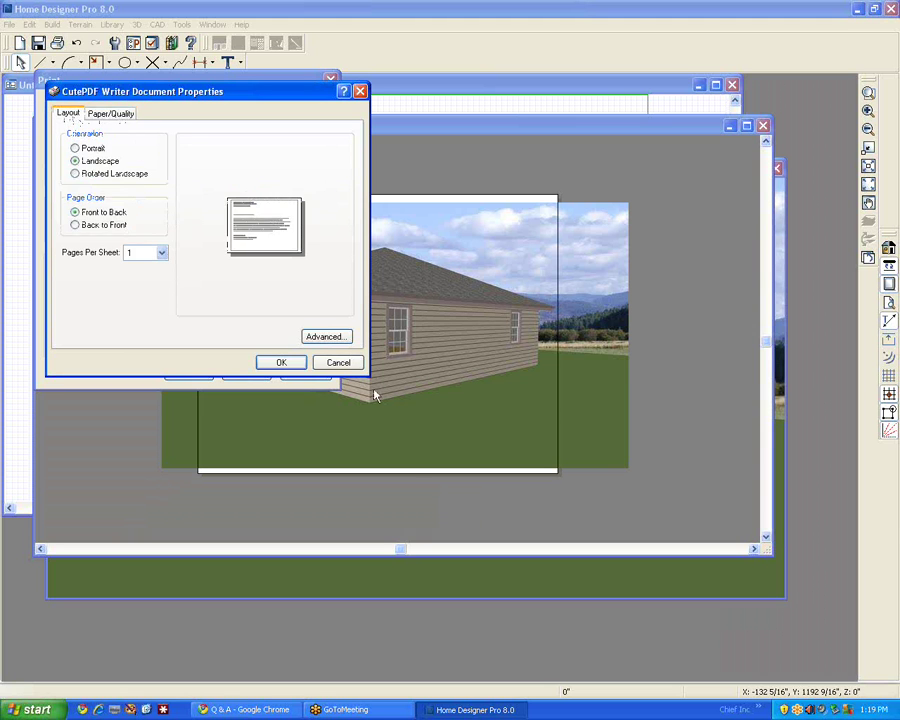
pyautogui.click(325, 335)
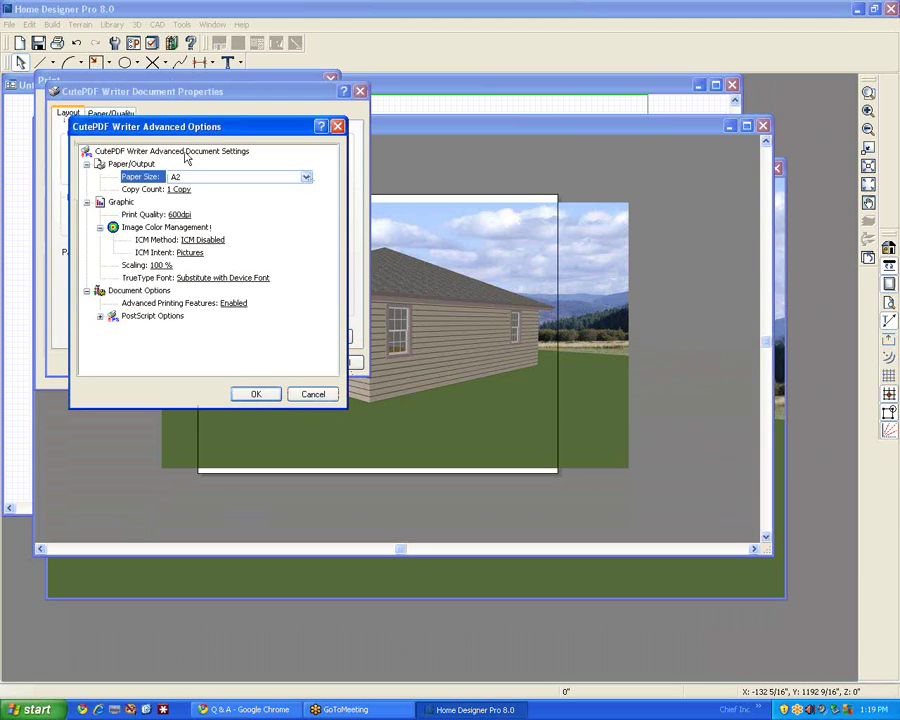
pyautogui.click(256, 394)
pyautogui.click(281, 363)
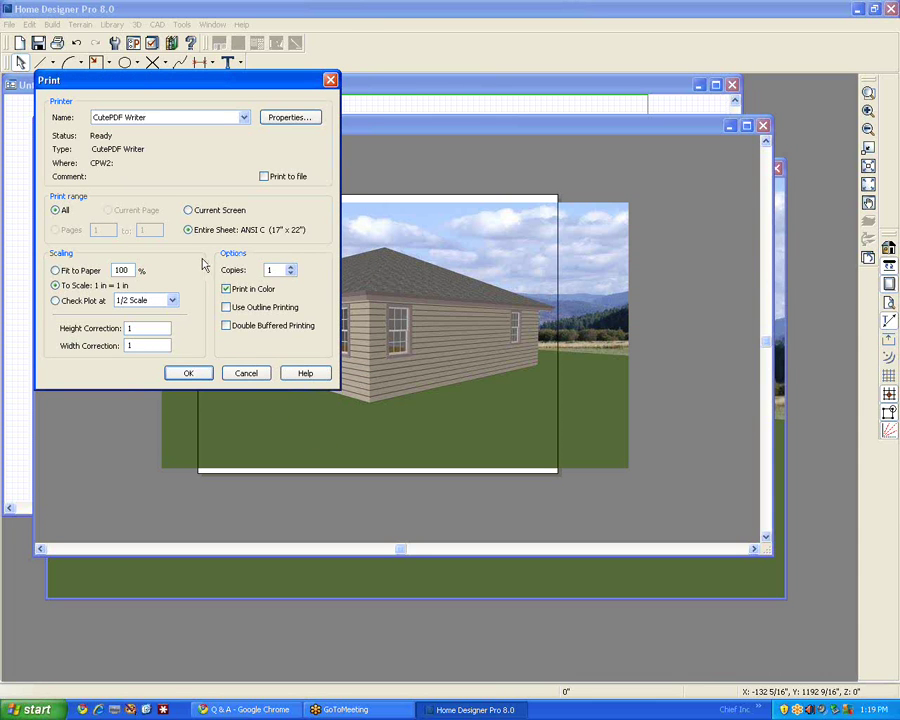
pyautogui.click(195, 376)
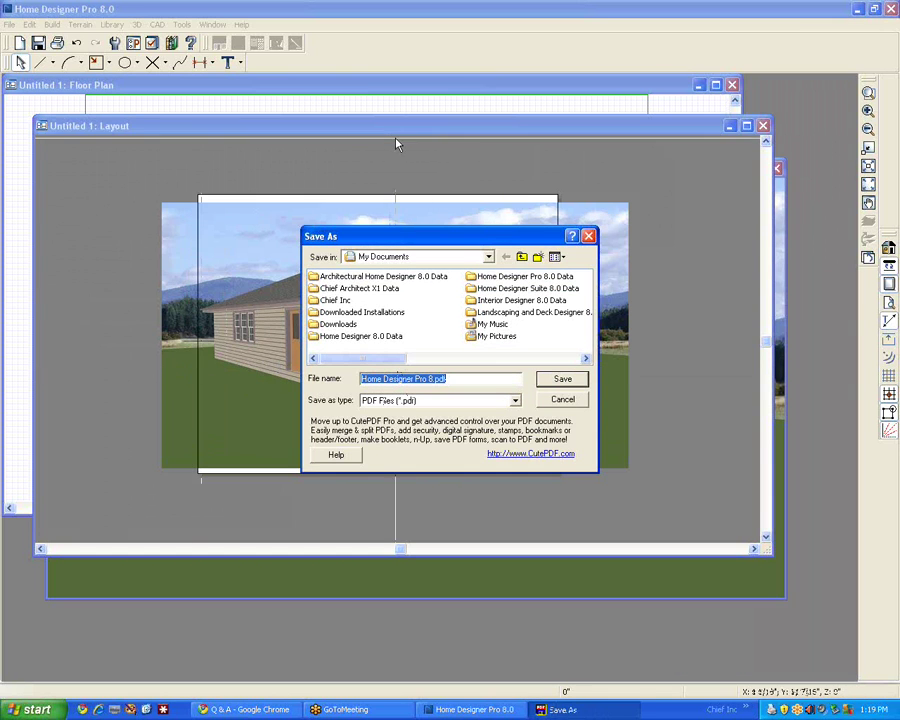
# Save the PDF as Home Designer Pro 8.pdf on the Desktop.
pyautogui.moveTo(368, 236); pyautogui.dragTo(329, 211)
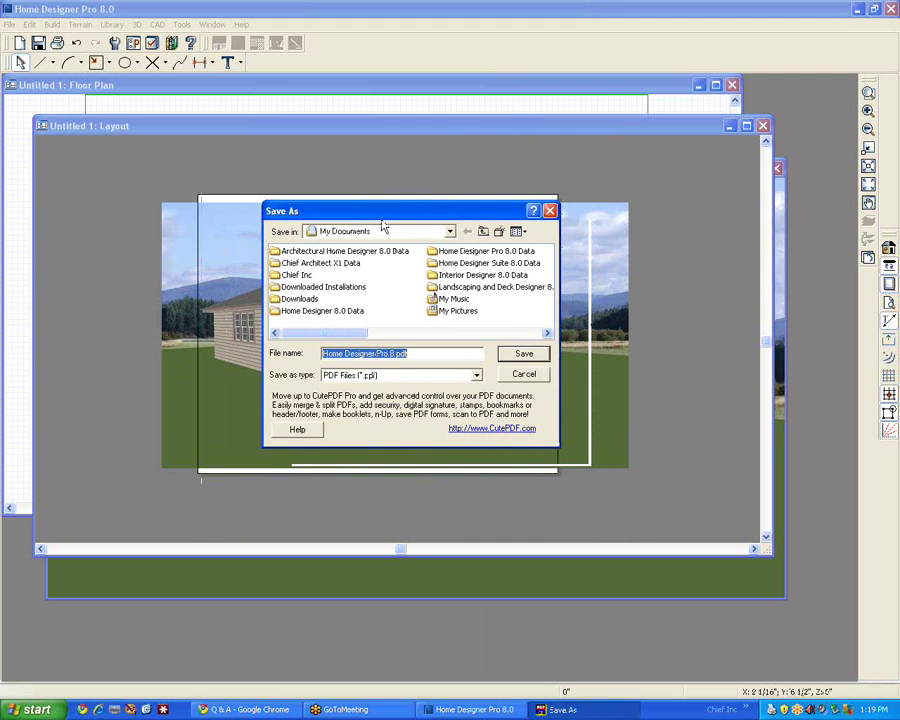
pyautogui.moveTo(383, 228); pyautogui.dragTo(379, 235)
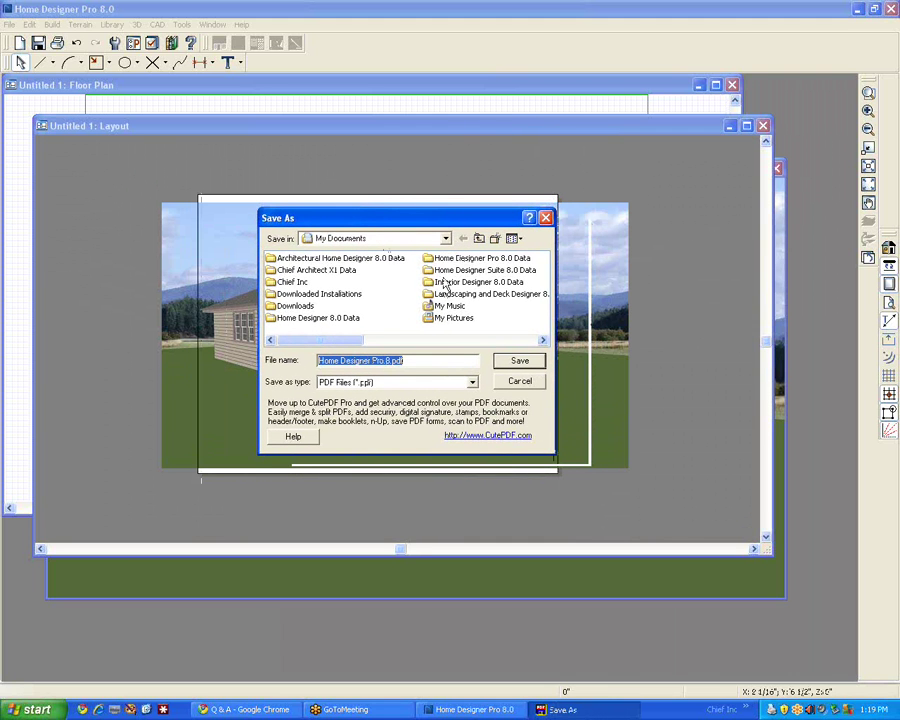
pyautogui.click(445, 239)
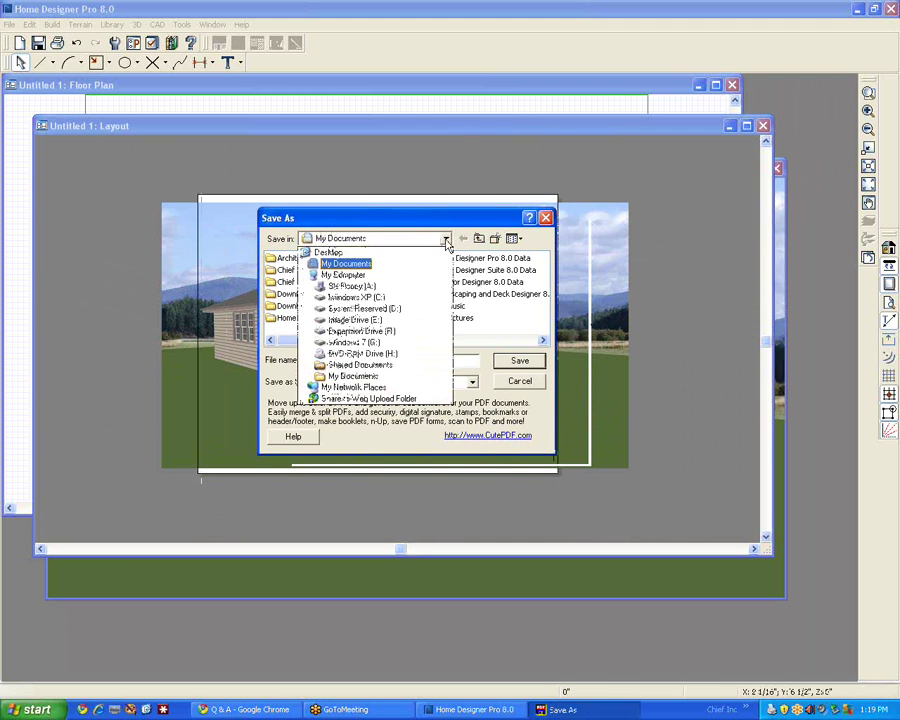
pyautogui.click(408, 253)
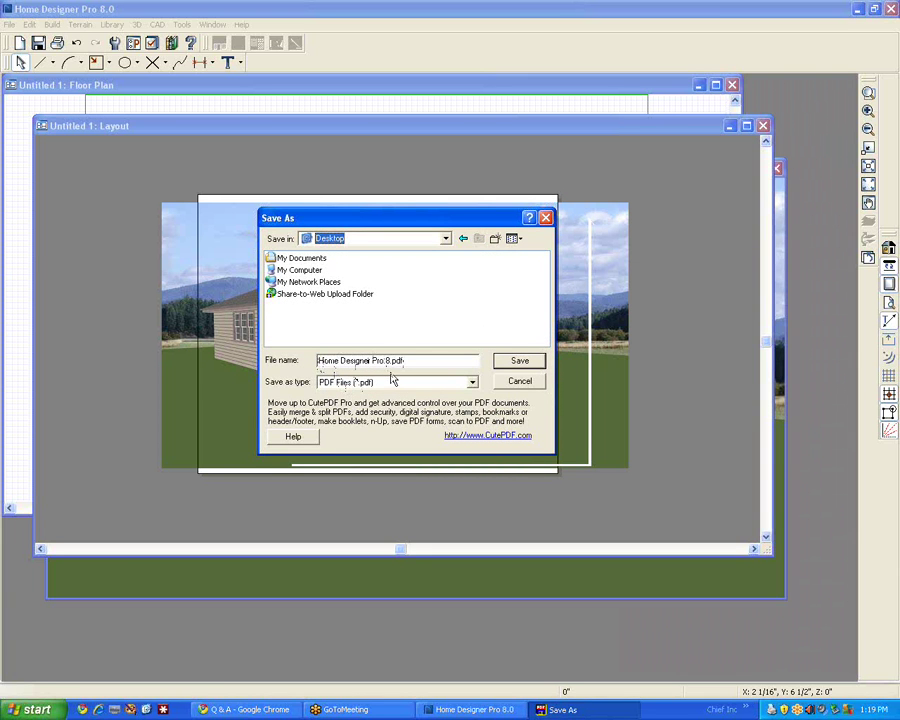
pyautogui.click(520, 364)
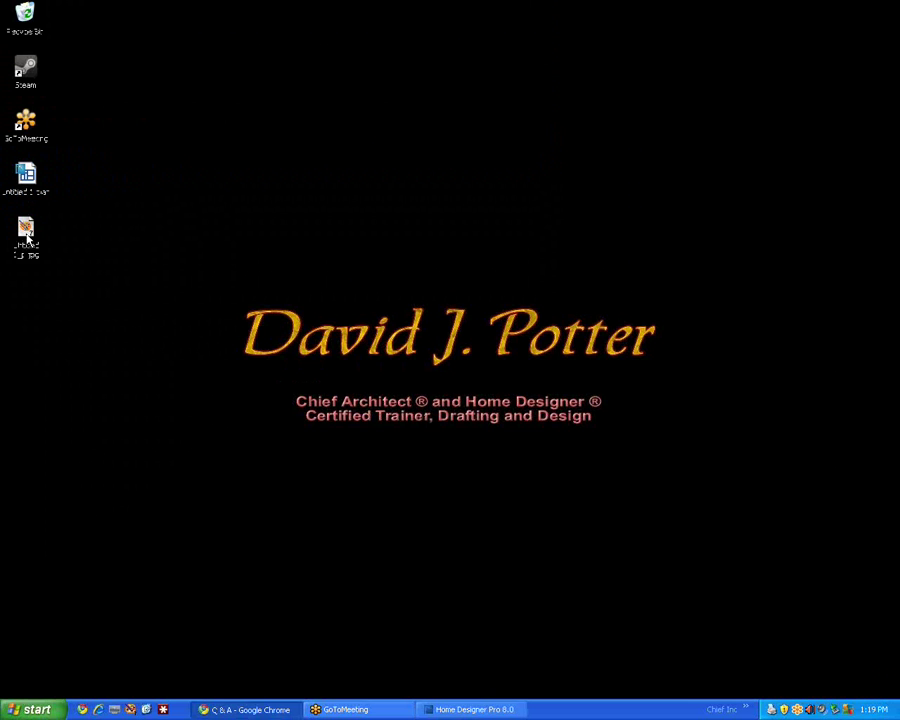
# Preview Untitled 1_p.jpg in Paint Shop Pro, close it, and place its icon below the PDF.
pyautogui.moveTo(25, 230); pyautogui.dragTo(184, 235)
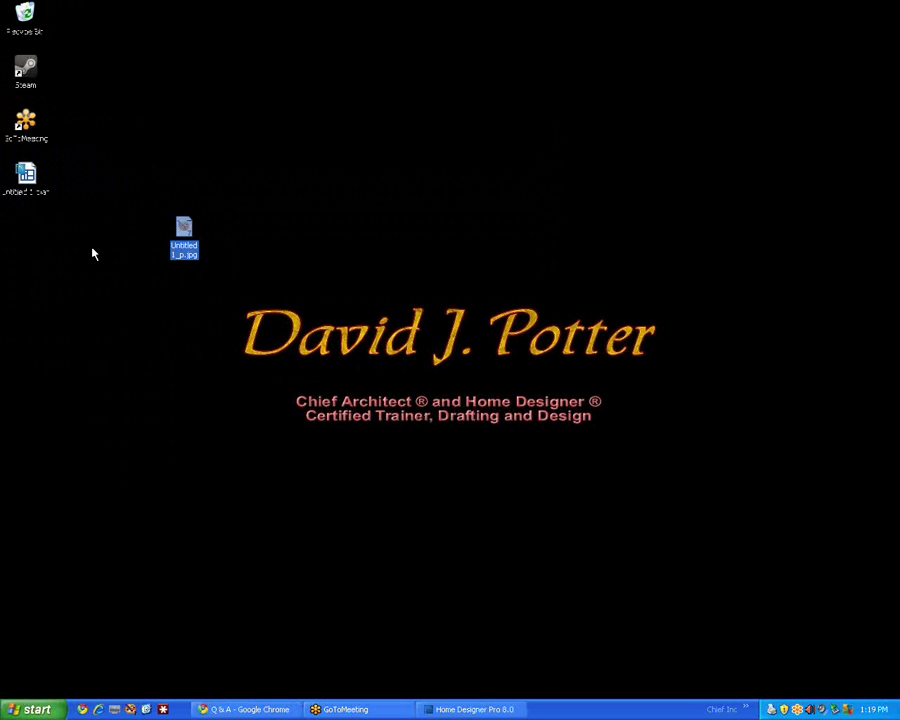
pyautogui.doubleClick(185, 227)
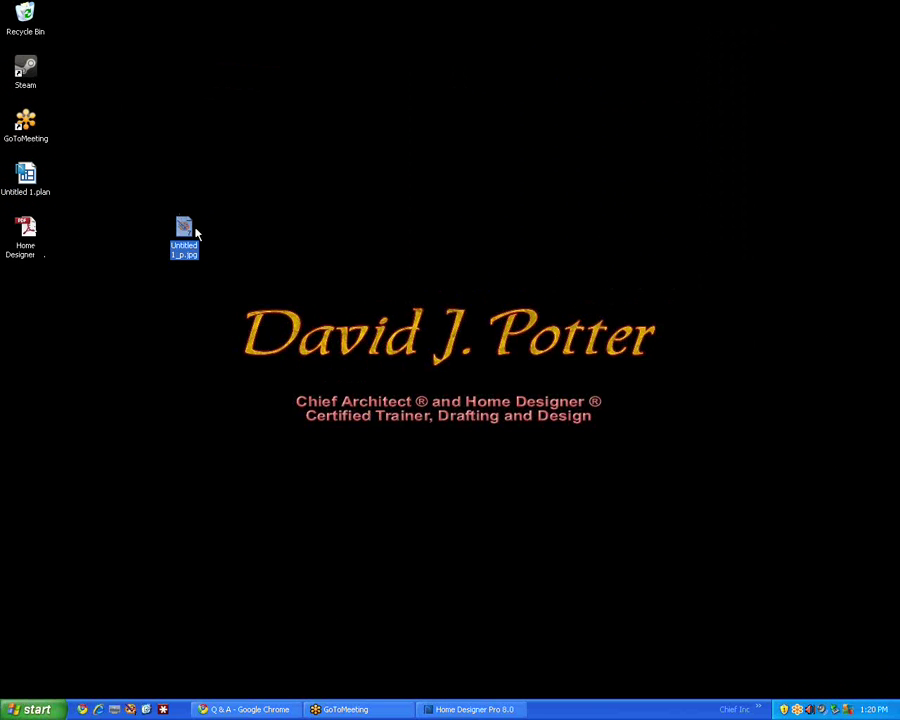
pyautogui.moveTo(193, 232); pyautogui.dragTo(68, 291)
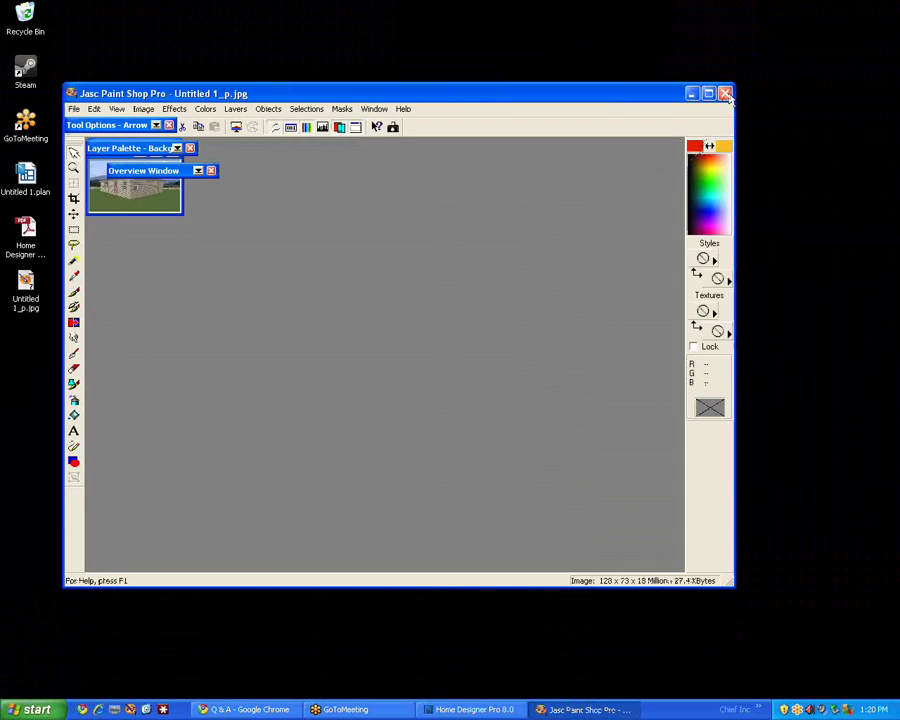
pyautogui.click(726, 94)
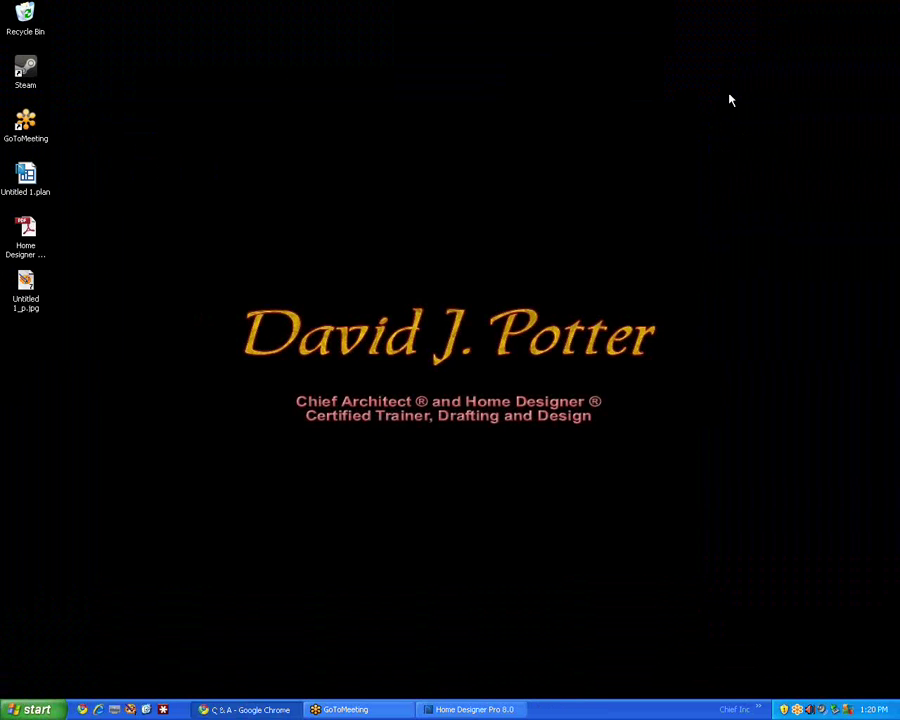
# Open Home Designer Pro 8.pdf in Adobe Reader maximized, zoomed out to show the whole page.
pyautogui.doubleClick(31, 230)
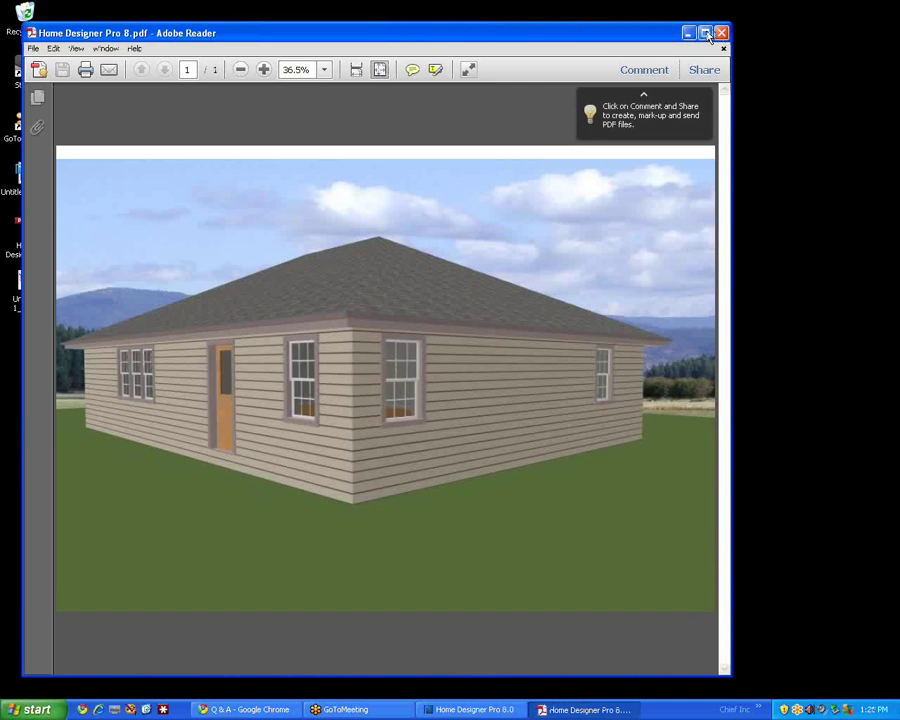
pyautogui.click(706, 34)
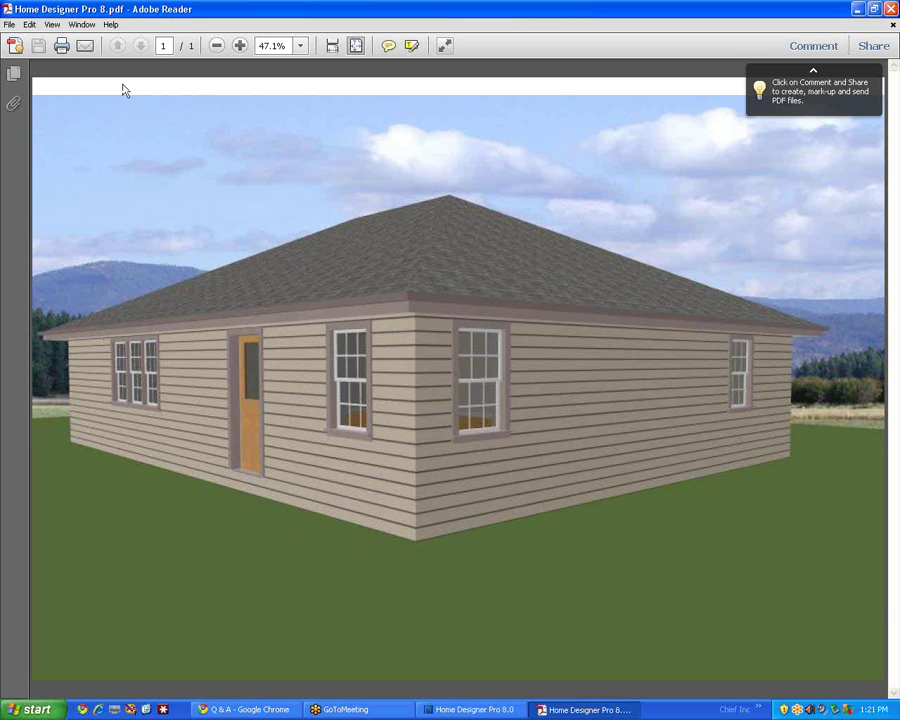
pyautogui.click(216, 46)
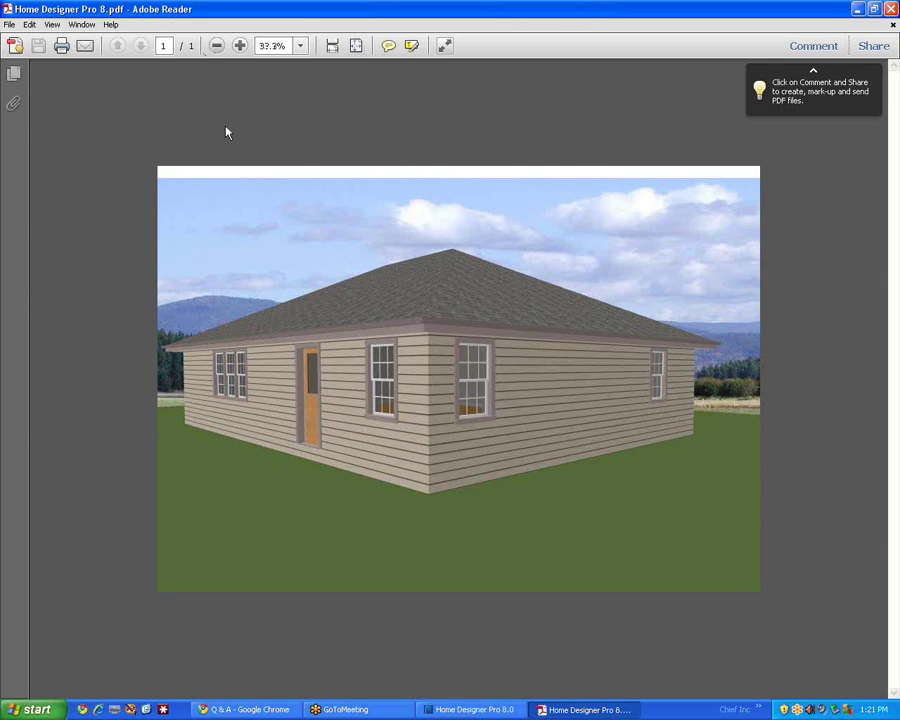
pyautogui.click(216, 46)
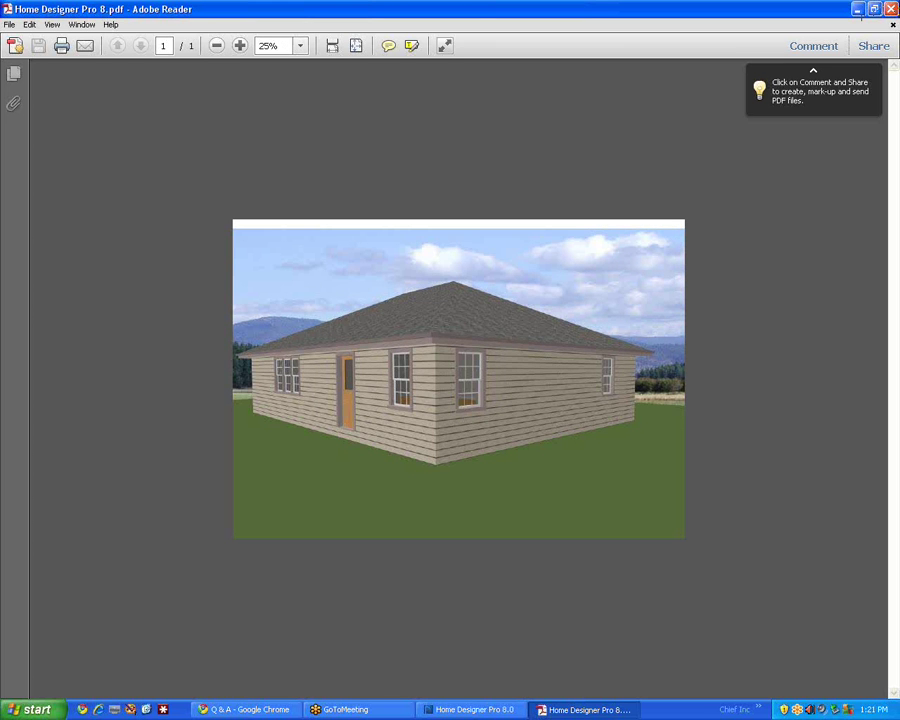
# Close Adobe Reader, dismiss the not-responding warning, and return to Home Designer Pro.
pyautogui.click(889, 9)
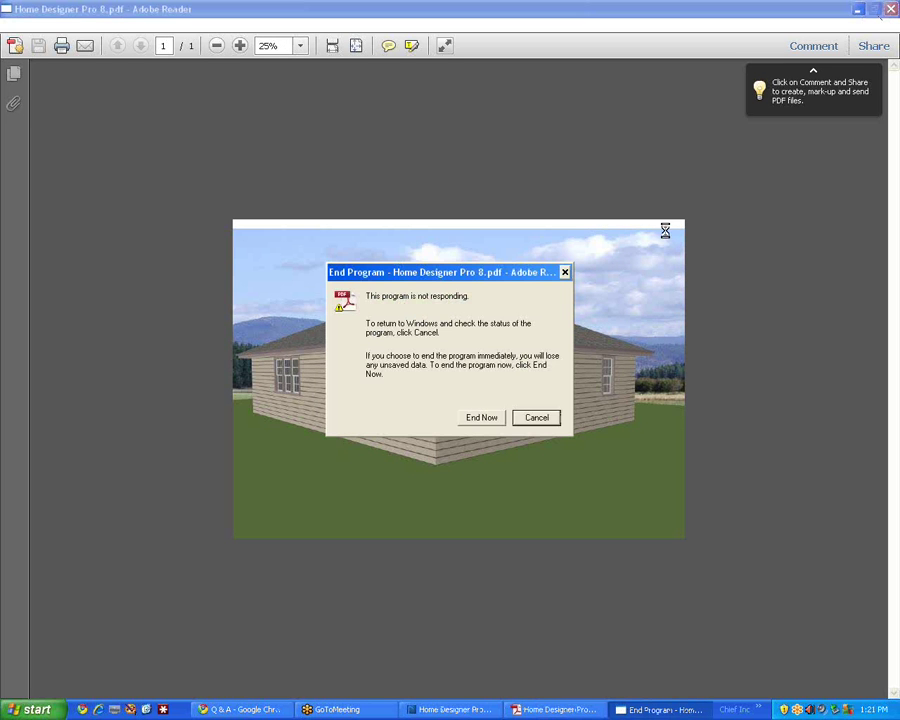
pyautogui.click(487, 421)
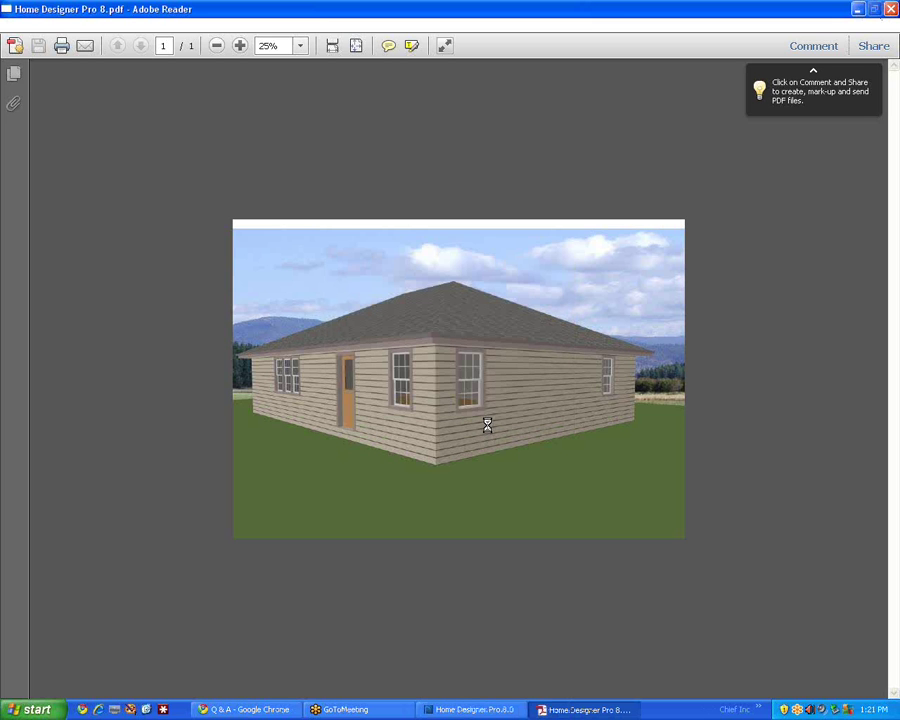
pyautogui.click(484, 713)
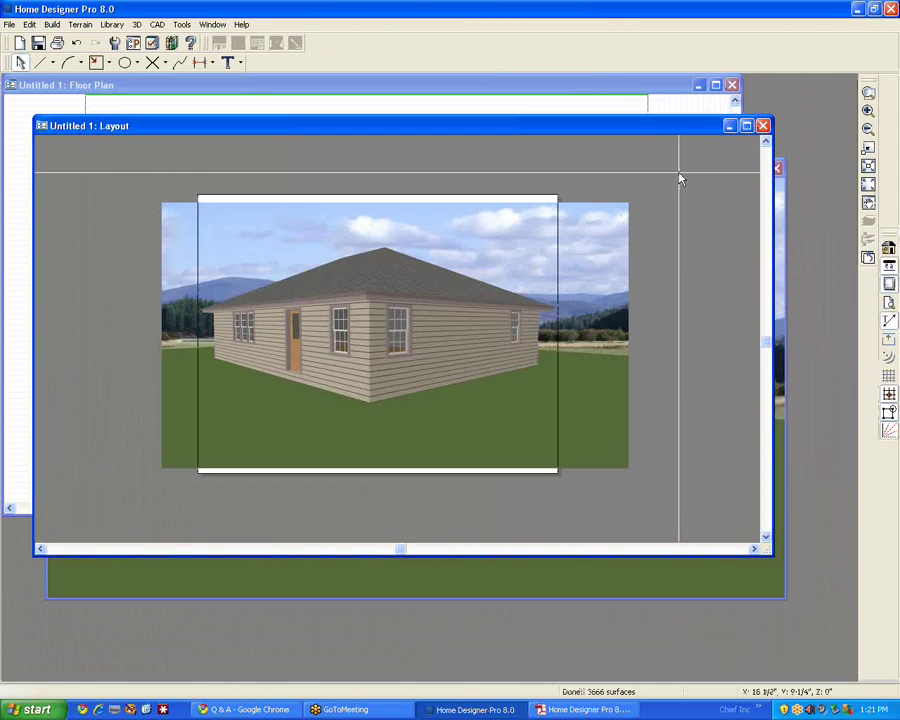
# Bring the Camera 1 floor plan in front of the render view and make its window taller.
pyautogui.click(784, 270)
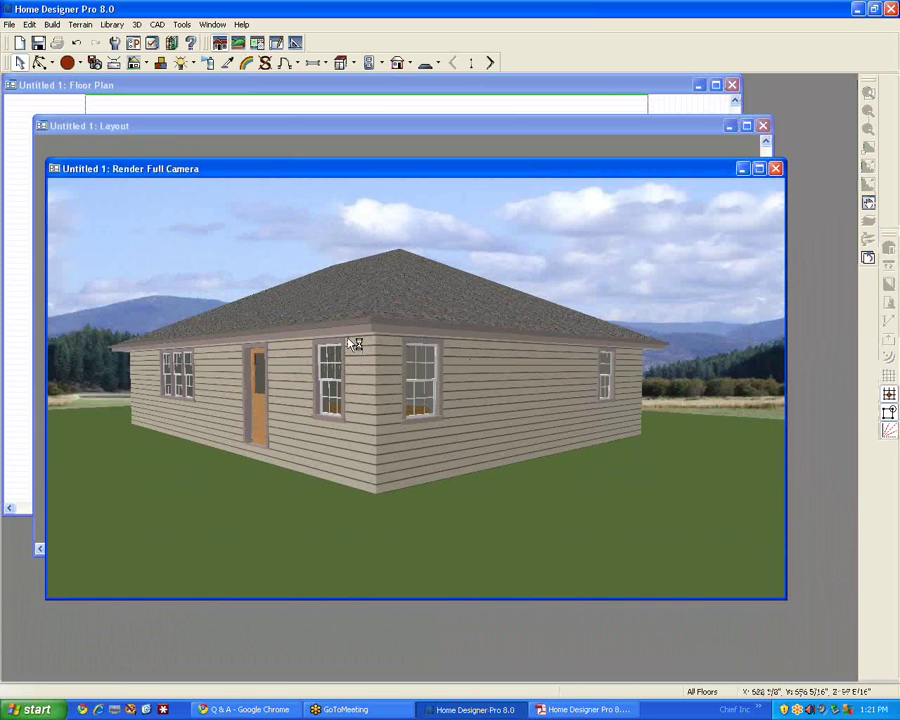
pyautogui.click(384, 98)
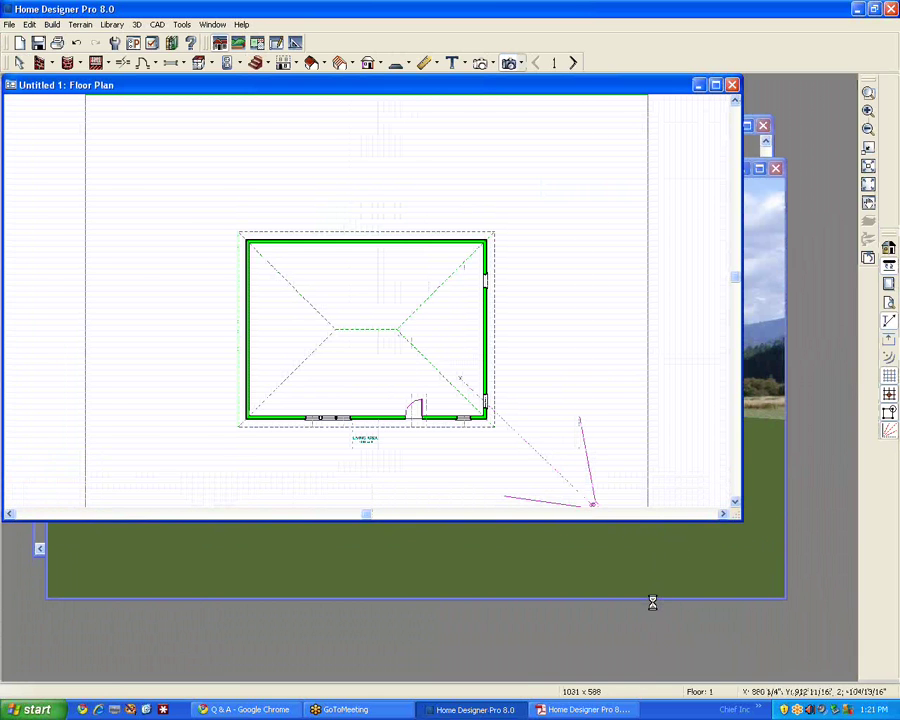
pyautogui.moveTo(652, 602); pyautogui.dragTo(648, 598)
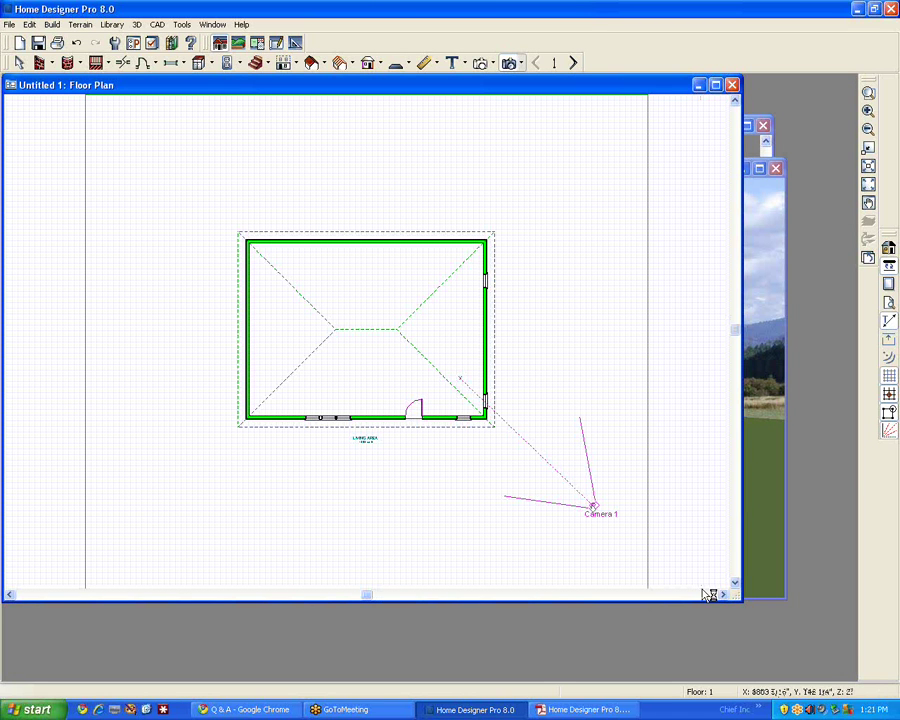